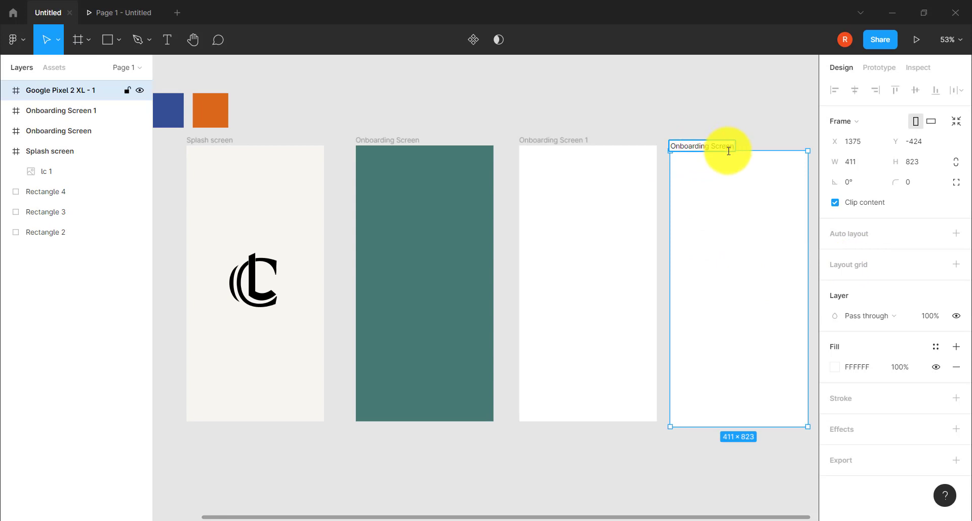
- Finish renaming the newest frame as Onboarding Screen 2 and fill Onboarding Screen 1 with blue 354E93 sampled from the blue swatch
key(Return)
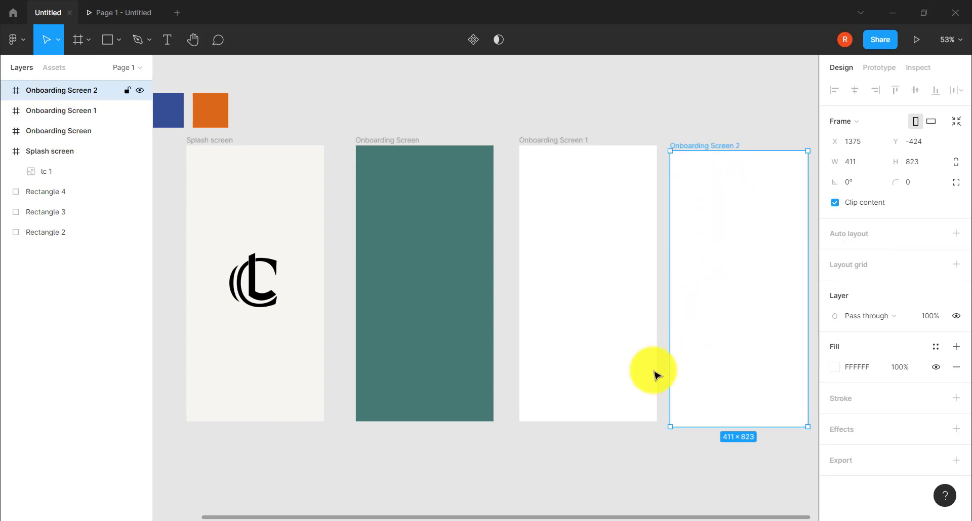
click(570, 287)
click(831, 371)
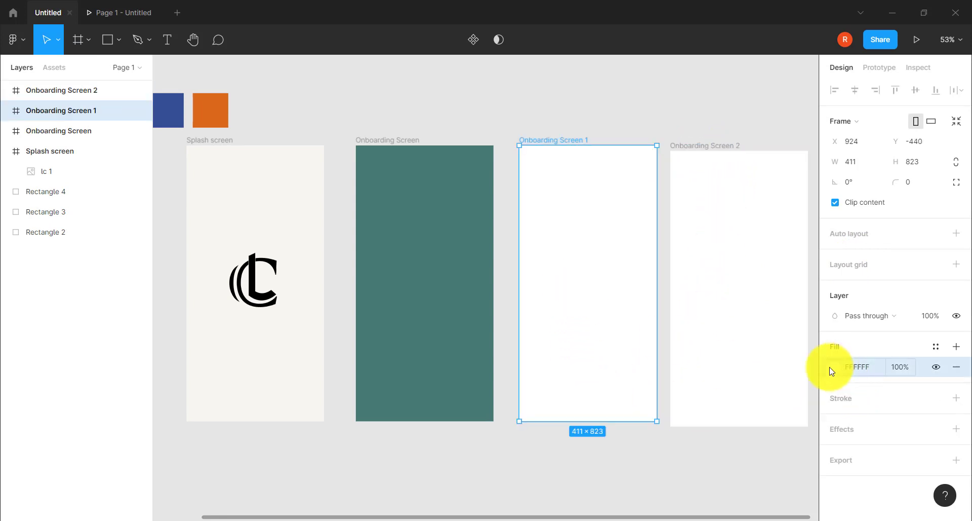
click(833, 370)
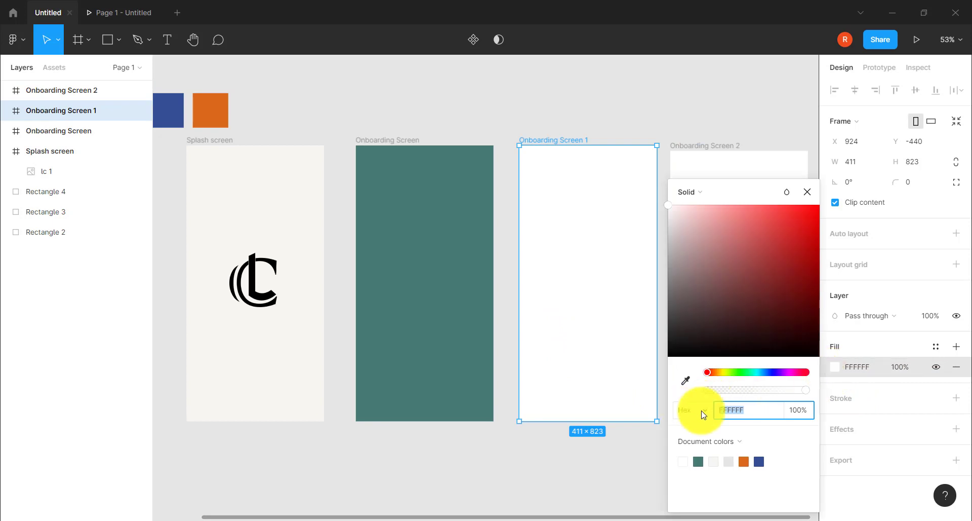
click(686, 379)
click(177, 109)
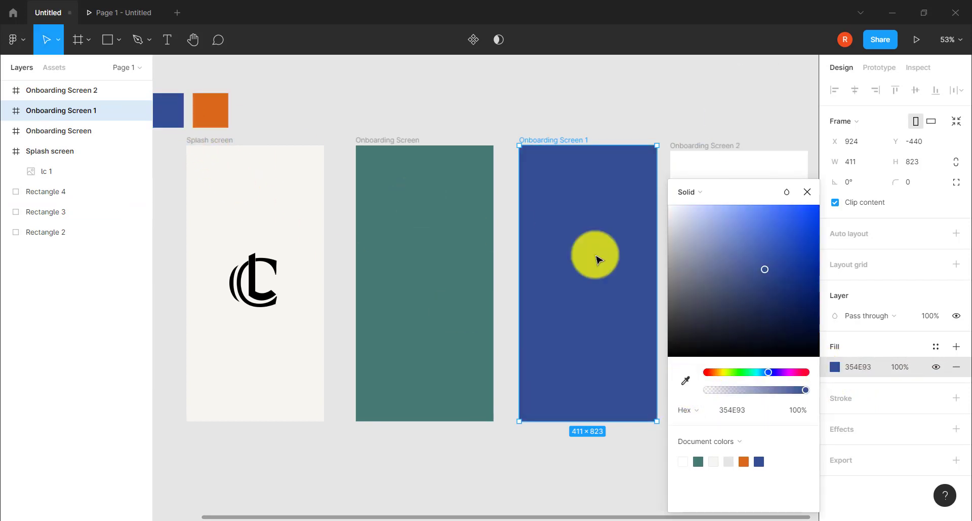
click(804, 200)
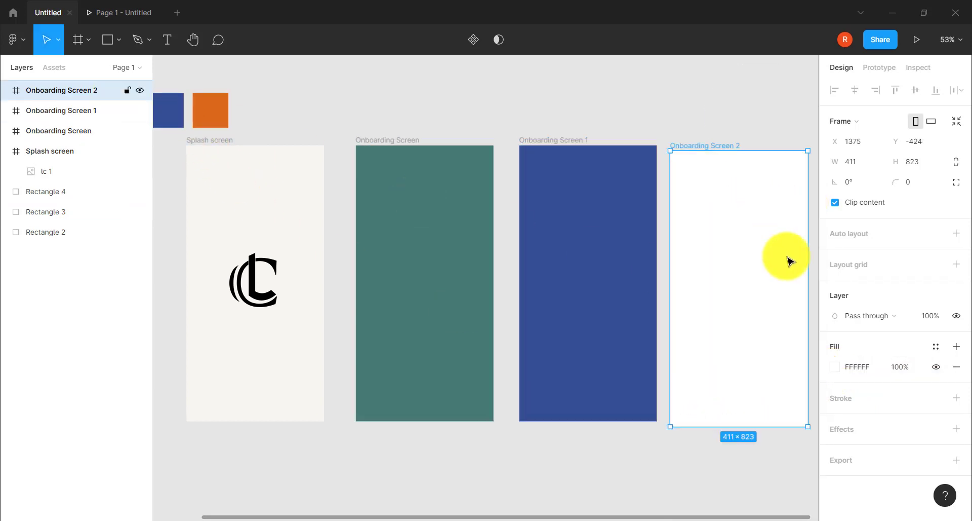
- Fill the Onboarding Screen 2 frame with orange D9681A sampled from the orange swatch
click(839, 370)
click(685, 380)
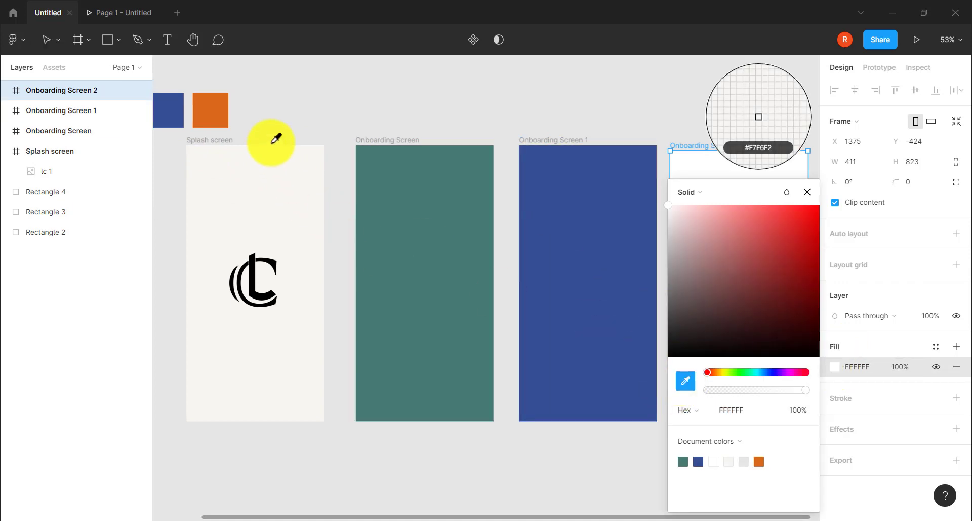
click(213, 109)
click(807, 192)
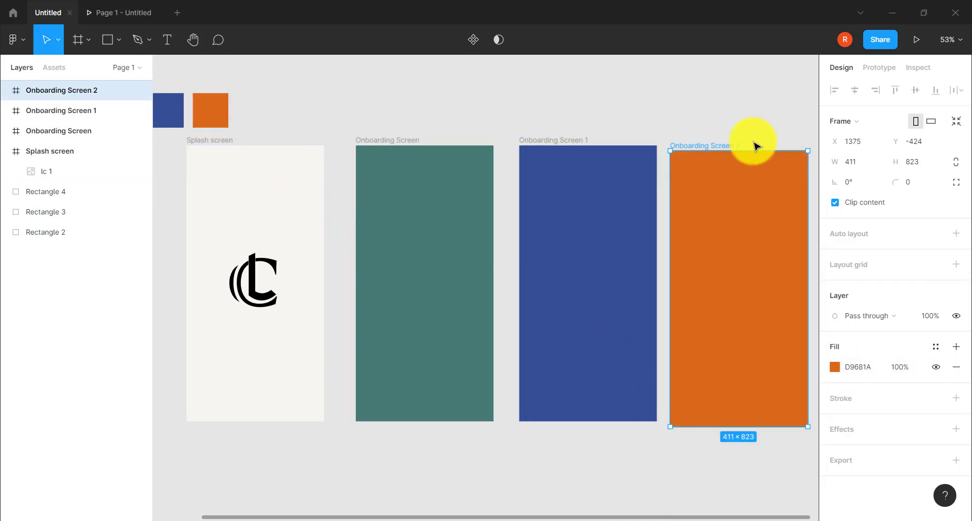
- Move the blue and orange frames further right, then space out the orange frame and align its top edge with the others
click(723, 147)
scroll(568, 235, right, 5)
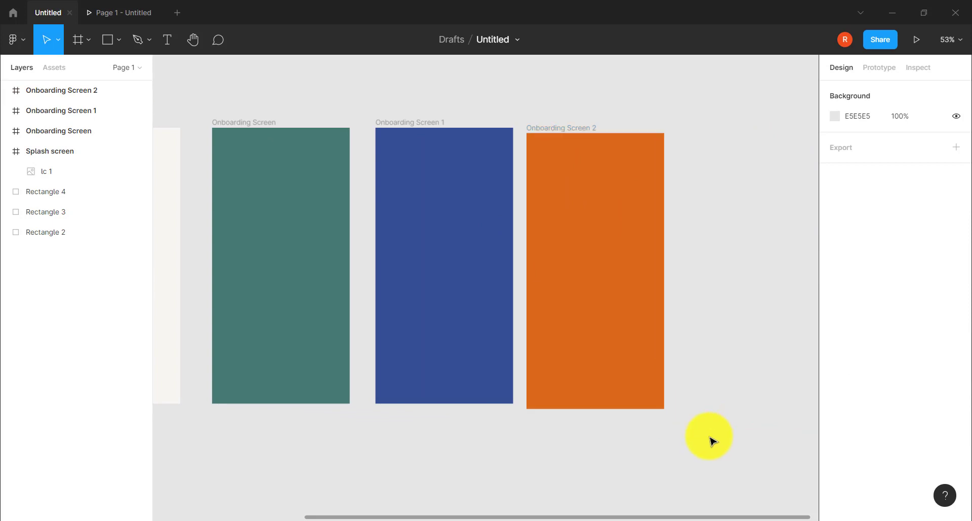
drag(711, 437, 363, 106)
drag(439, 219, 474, 218)
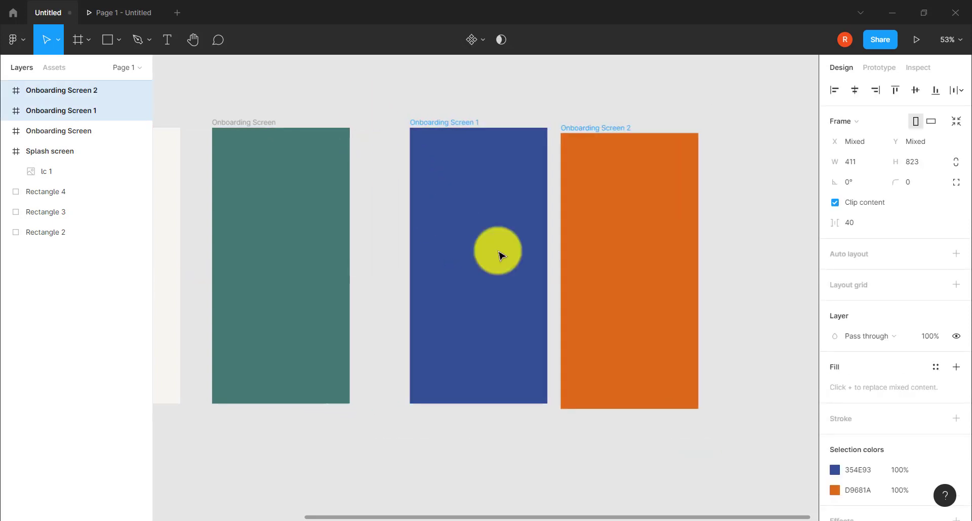
drag(738, 446, 633, 189)
click(575, 250)
- Switch to Notepad and copy the first item's heading, "Next.js Landing Page With Source Code", without its number
scroll(516, 282, left, 5)
scroll(522, 283, left, 1)
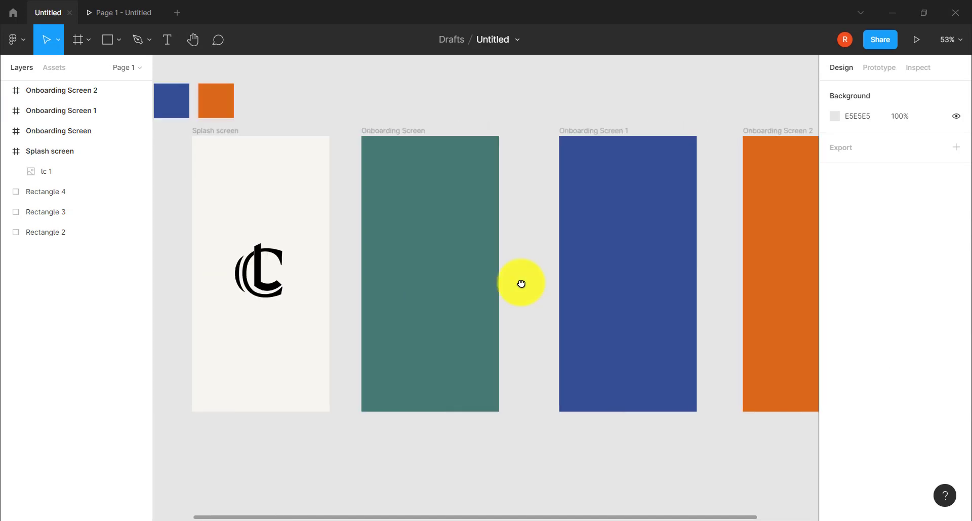
scroll(522, 283, up, 5)
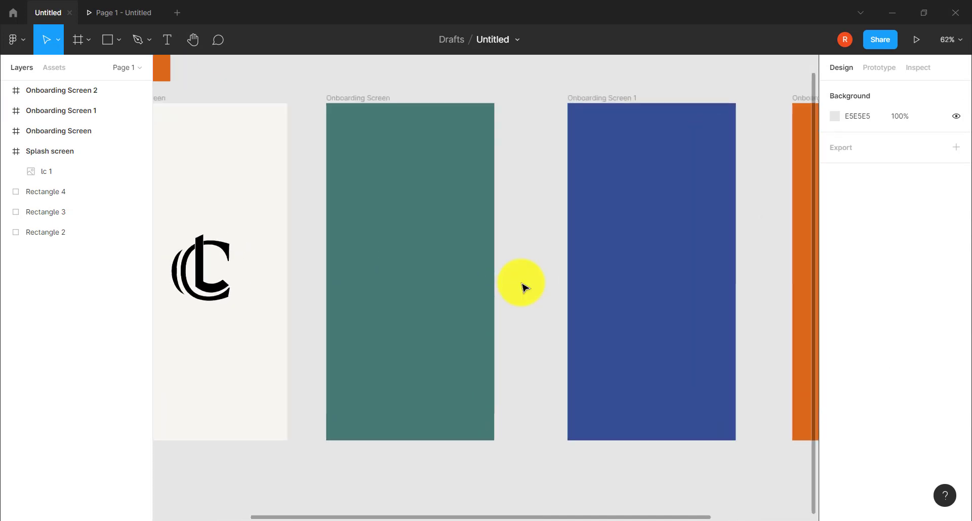
scroll(521, 283, up, 2)
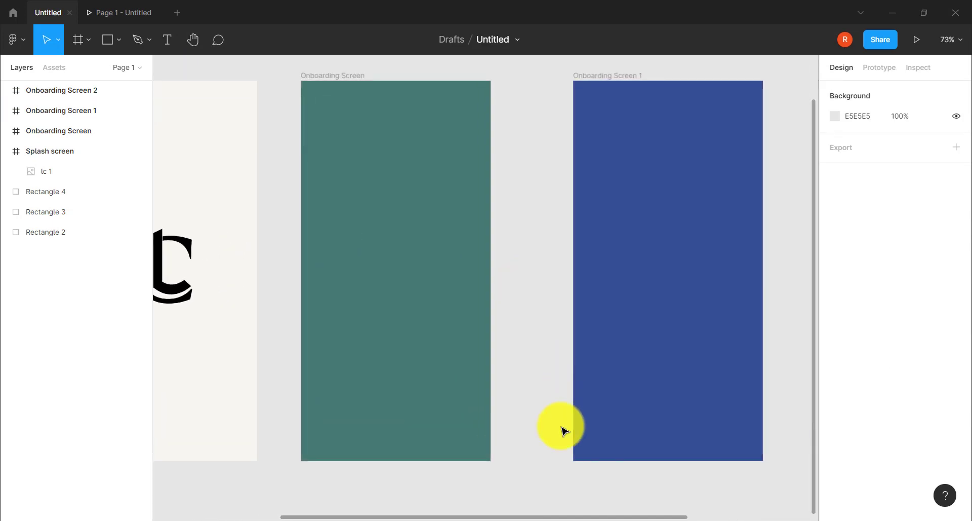
click(481, 516)
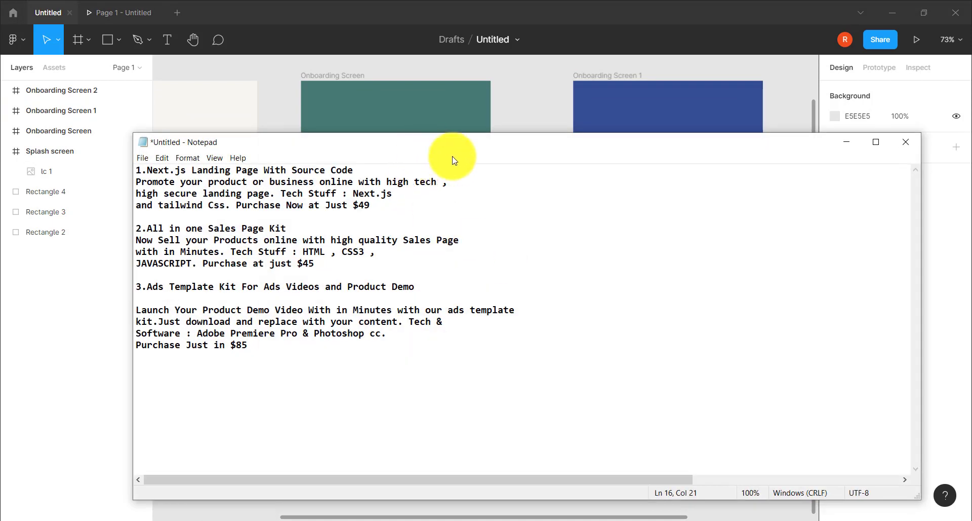
drag(452, 146, 684, 159)
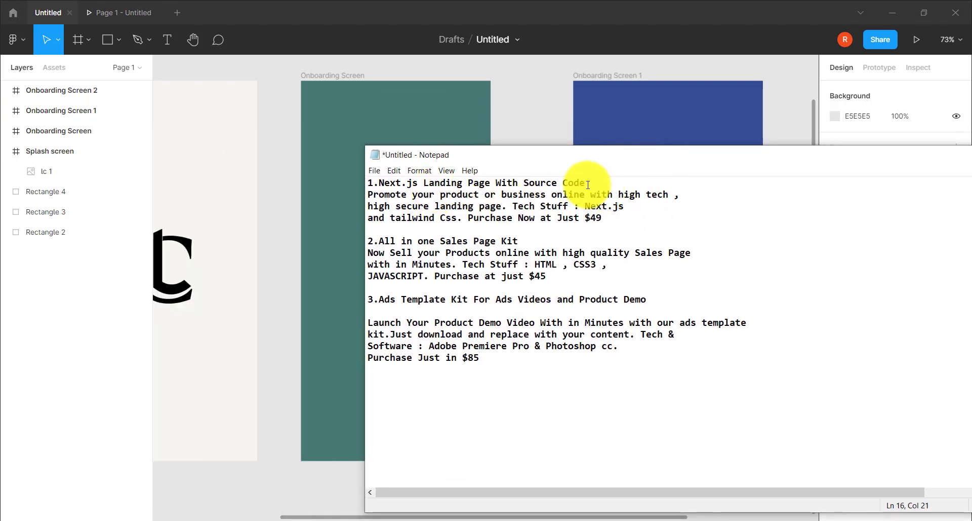
drag(588, 184, 390, 184)
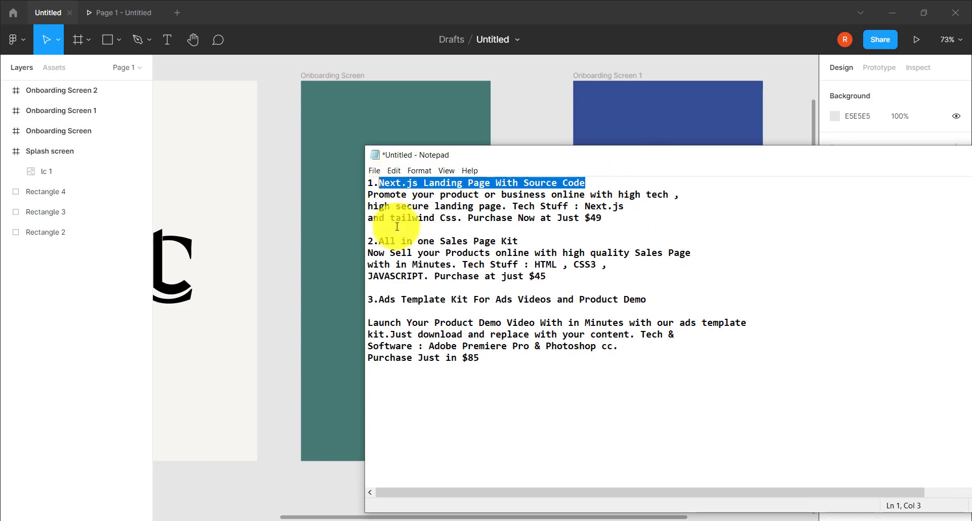
drag(749, 158, 553, 165)
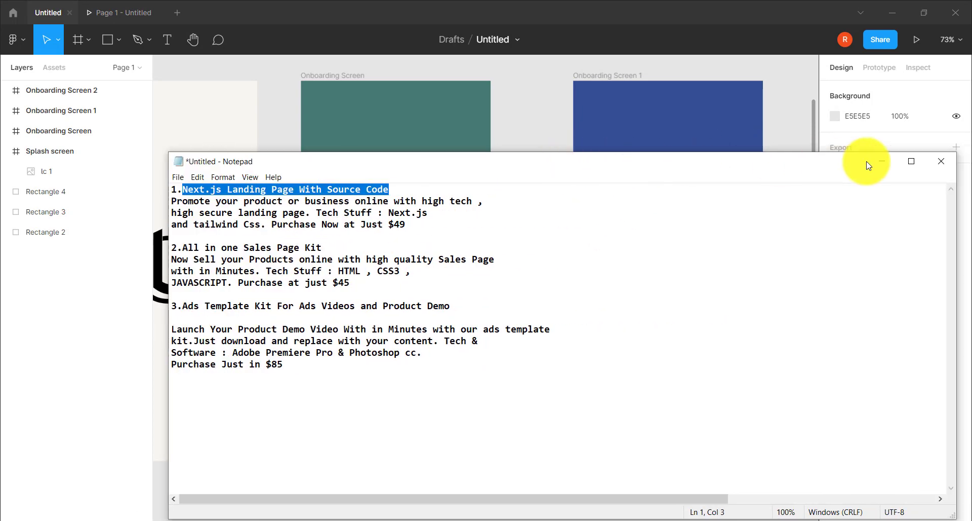
click(882, 161)
- Add the heading "Next.js Landing Page With Source Code" as a text layer on the green Onboarding Screen frame
key(t)
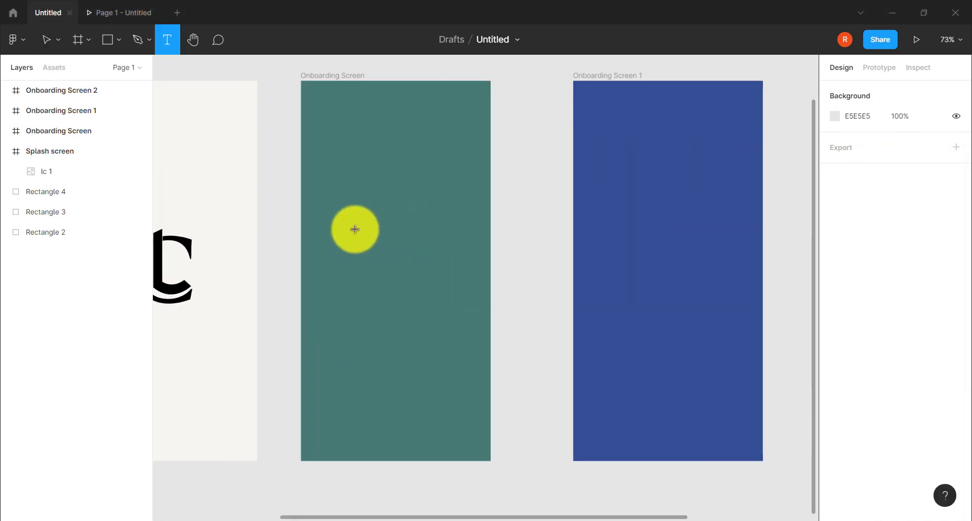
click(343, 226)
text(Next.js Landing Page With Source Code)
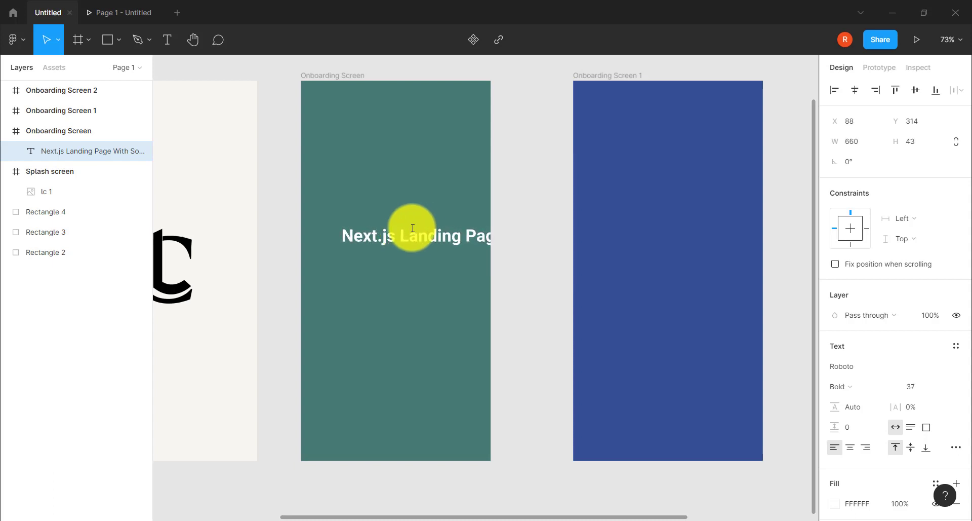
click(51, 43)
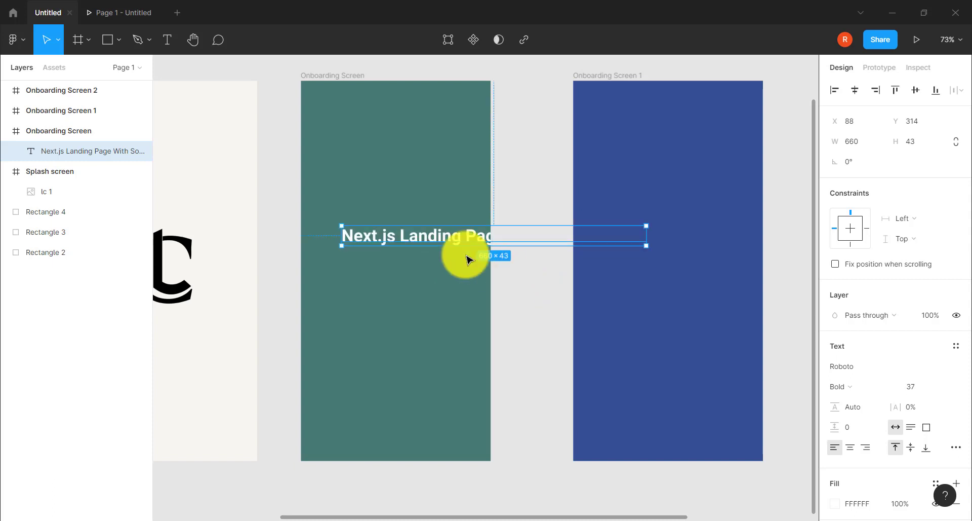
- Shift the heading up and left on the green frame and break it into two lines before "With"
drag(418, 228, 410, 217)
double_click(460, 210)
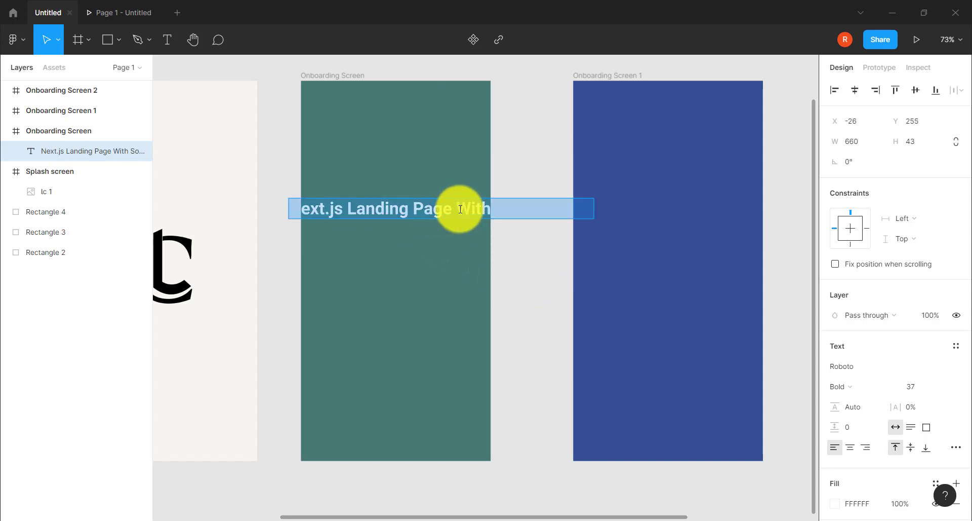
click(456, 209)
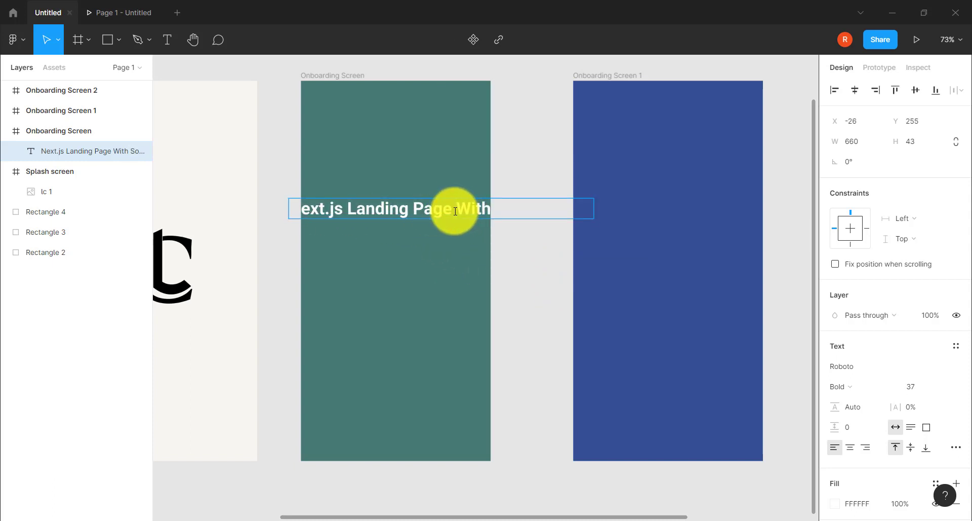
key(Return)
- Center-align the two heading lines and position the heading in the middle of the green frame's width, at about X 29, Y 307
drag(441, 232, 278, 190)
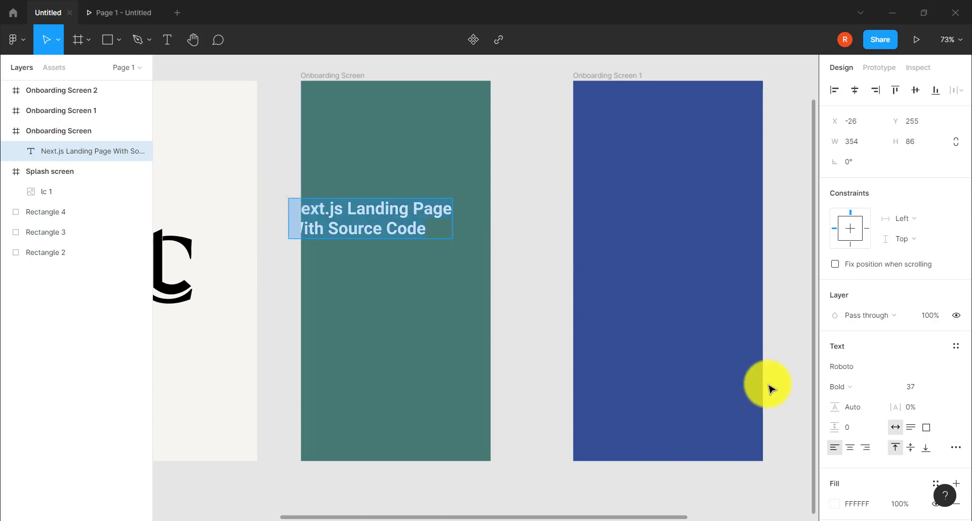
click(854, 451)
key(Escape)
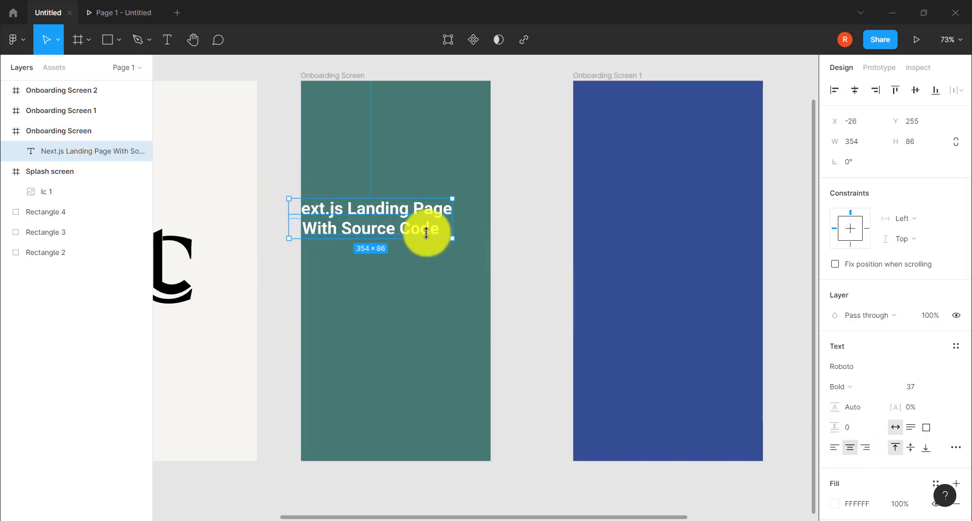
mouse_move(425, 234)
mouse_down()
mouse_move(428, 167)
mouse_move(425, 245)
mouse_move(419, 230)
mouse_up()
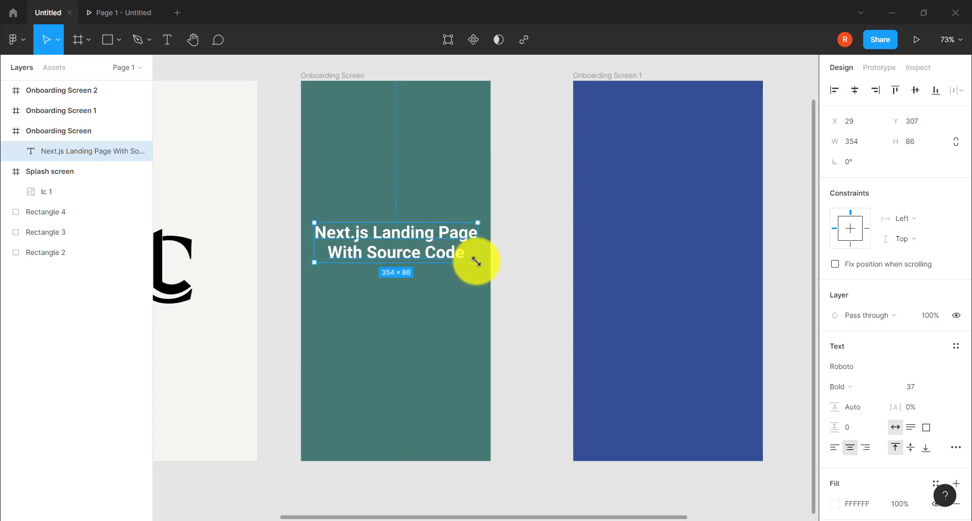
- Reduce the heading's font size to 34 and move it slightly up, to about X 43, Y 293
double_click(448, 253)
key(ctrl+shift+comma)
key(ctrl+shift+comma)
key(ctrl+shift+comma)
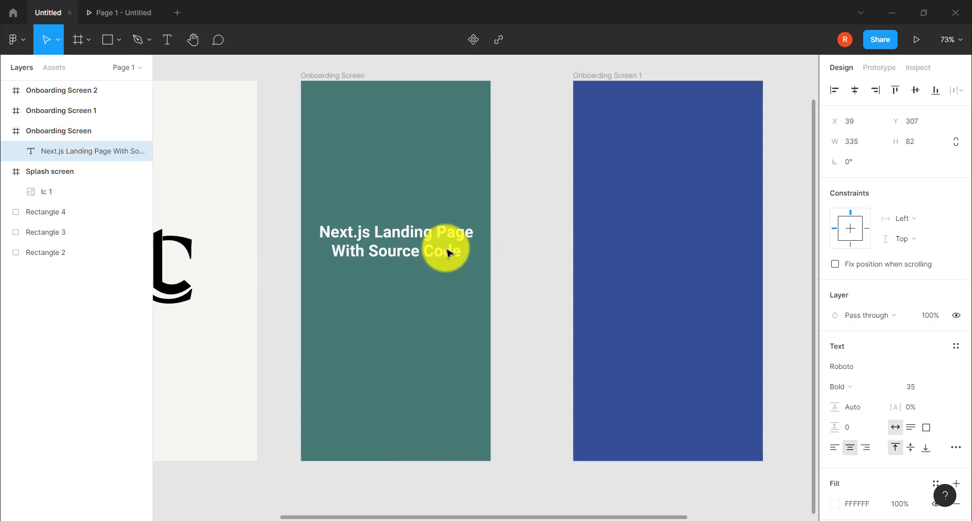
key(Escape)
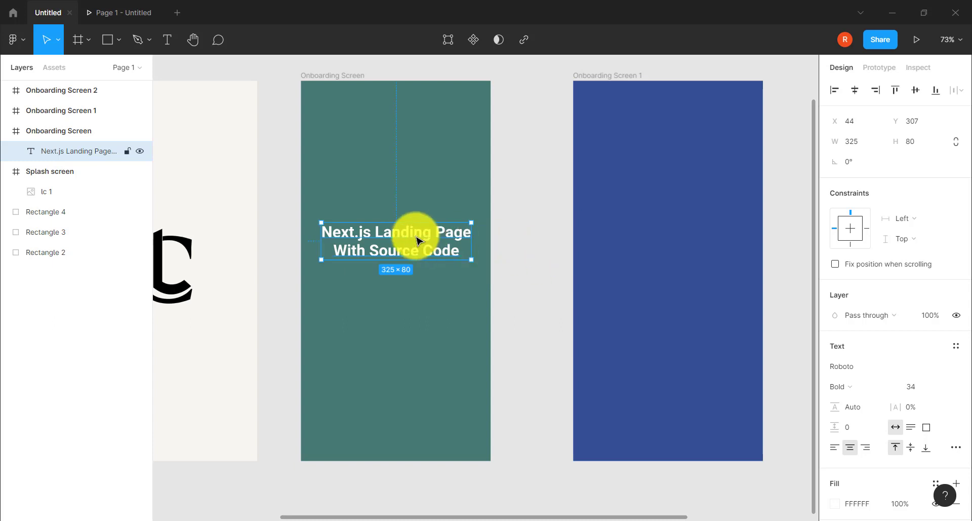
drag(419, 239, 418, 232)
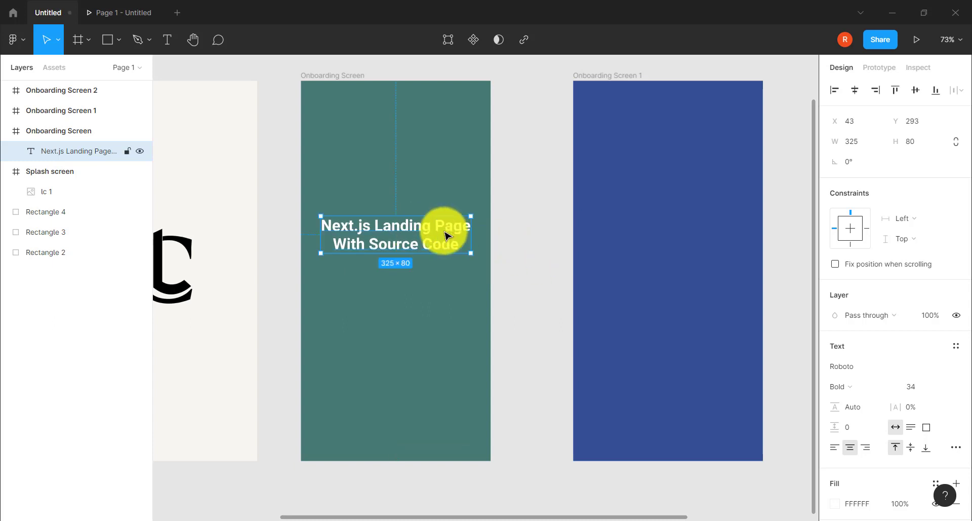
click(514, 236)
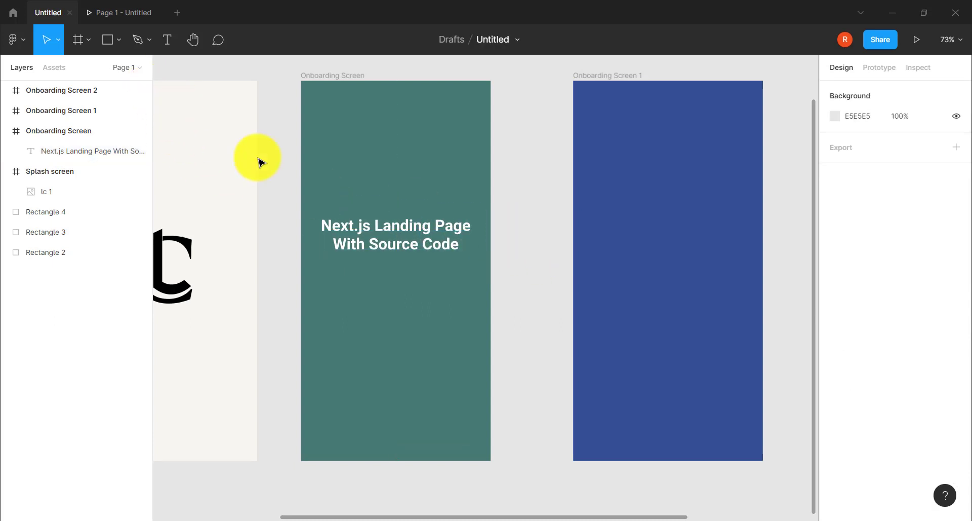
- Copy the first item's three-line description from Notepad and paste it as a new text layer below the heading on the green frame
key(alt+Tab)
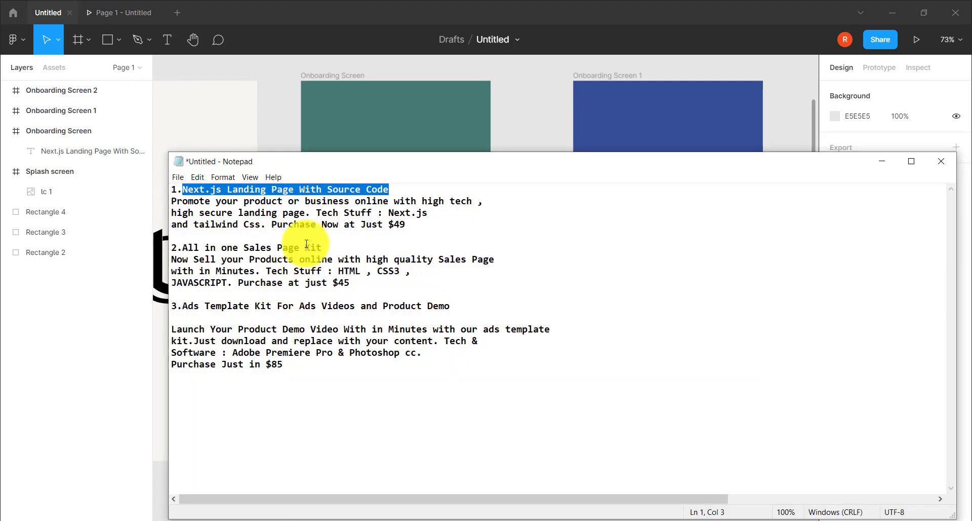
drag(406, 224, 170, 201)
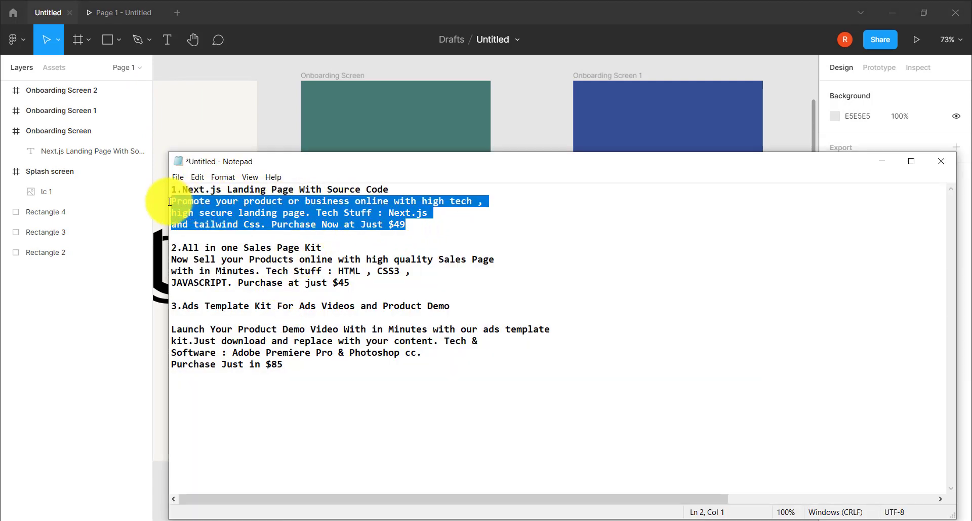
click(881, 162)
click(168, 39)
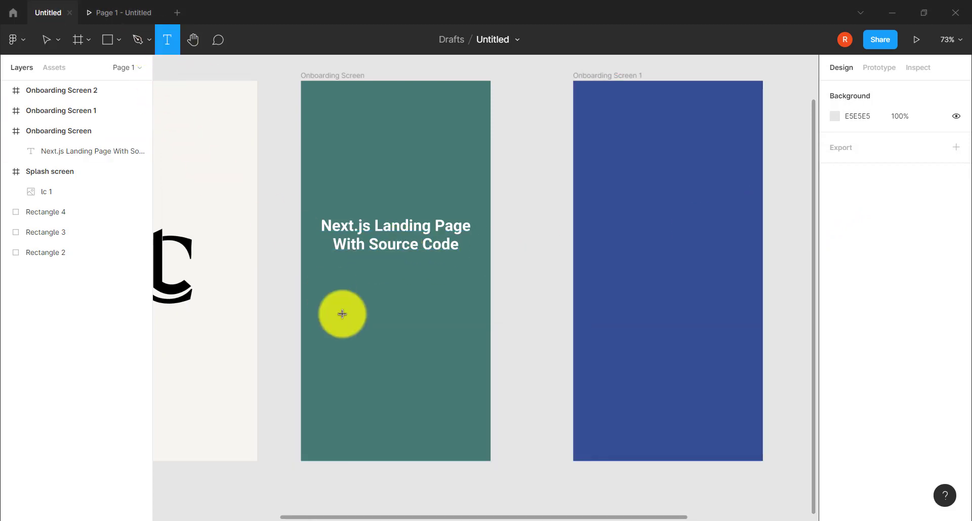
click(341, 311)
key(ctrl+v)
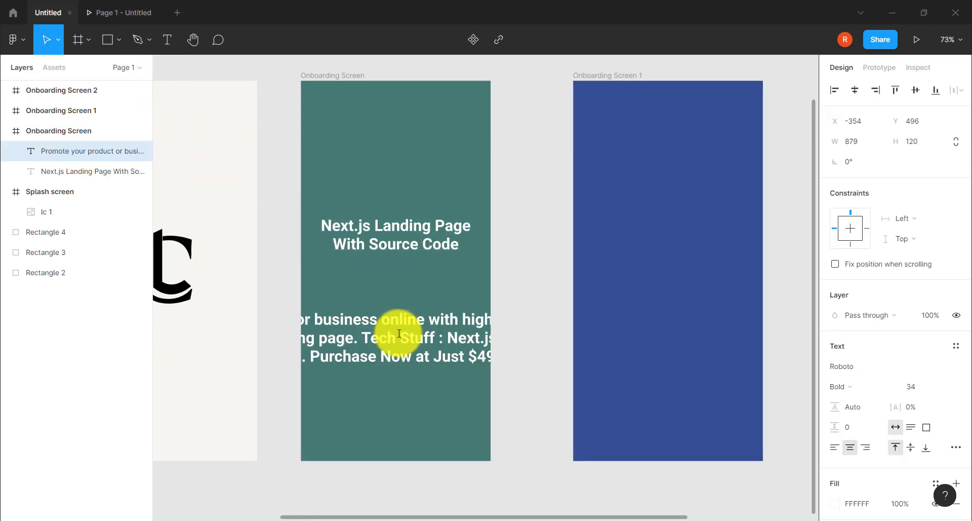
- Set the font size of the whole description text to 20
key(ctrl+a)
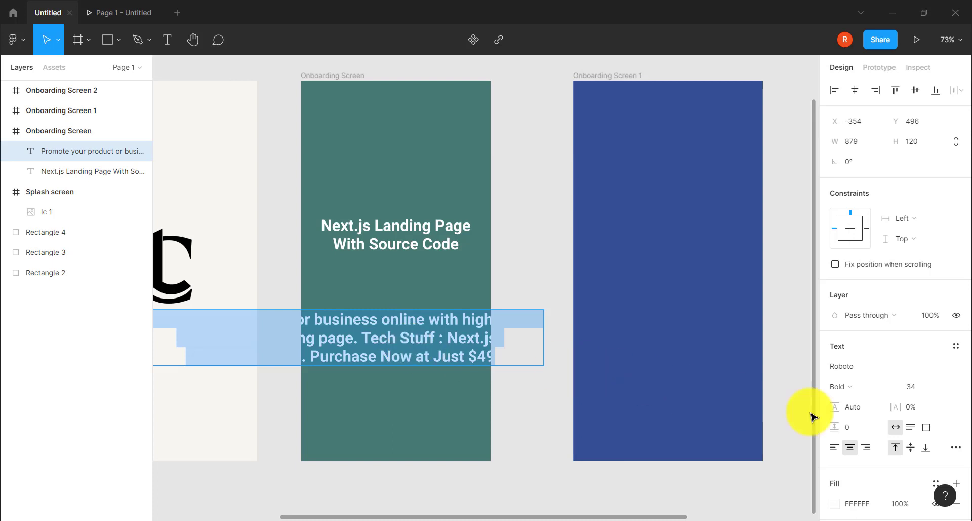
click(918, 384)
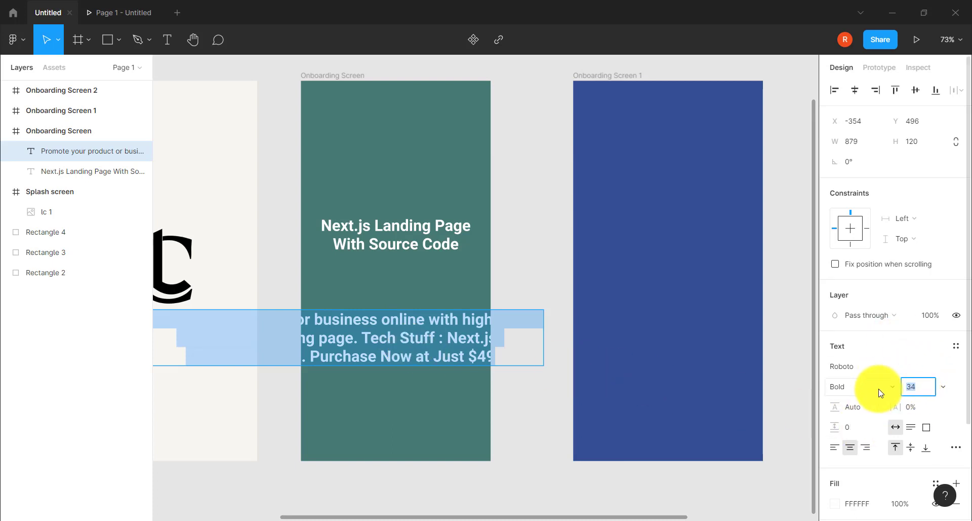
key(Return)
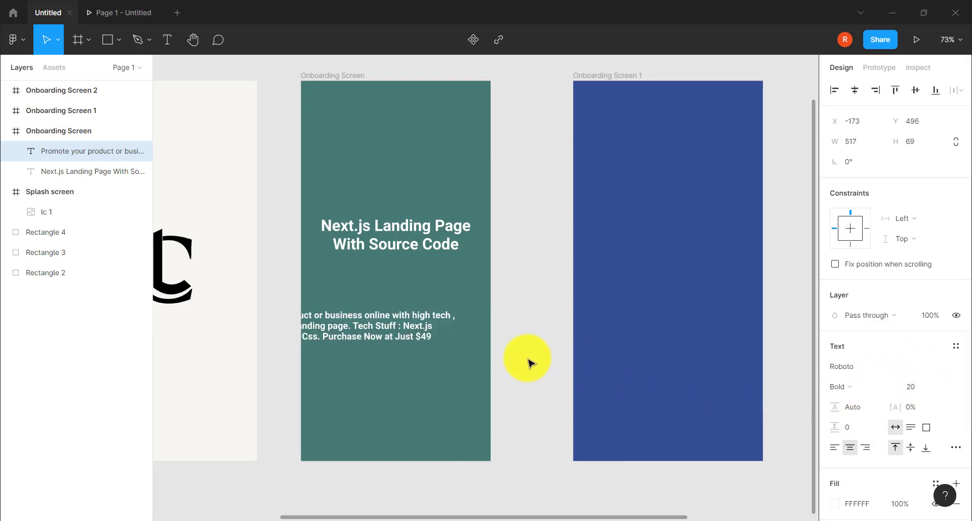
- Move the description up to just below the heading and break its first line before "with high tech"
drag(428, 338, 504, 289)
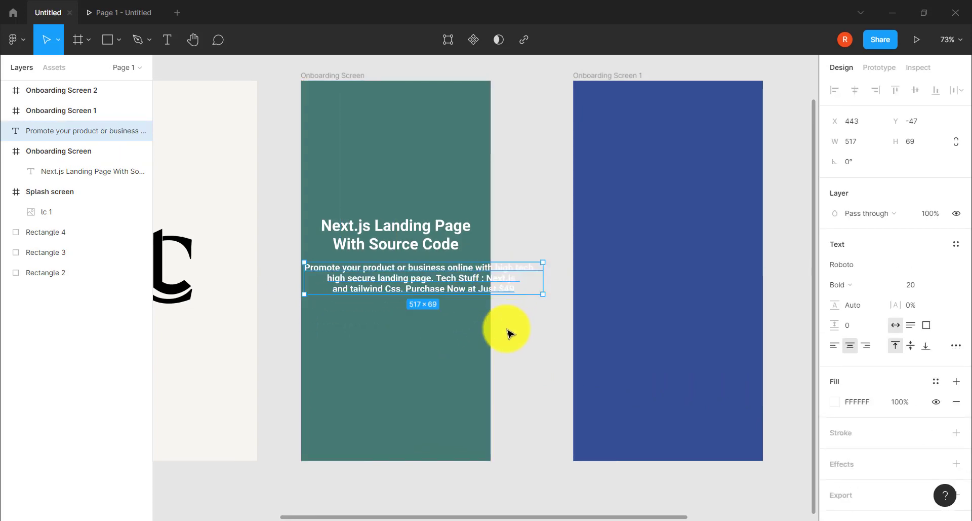
ctrl+scroll(508, 331, up, 1)
ctrl+scroll(508, 332, up, 3)
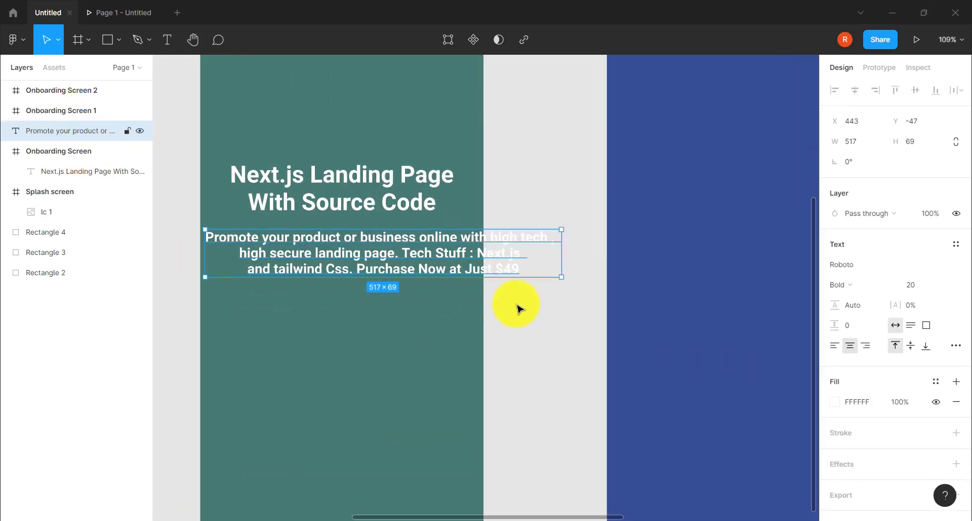
key(Return)
click(482, 258)
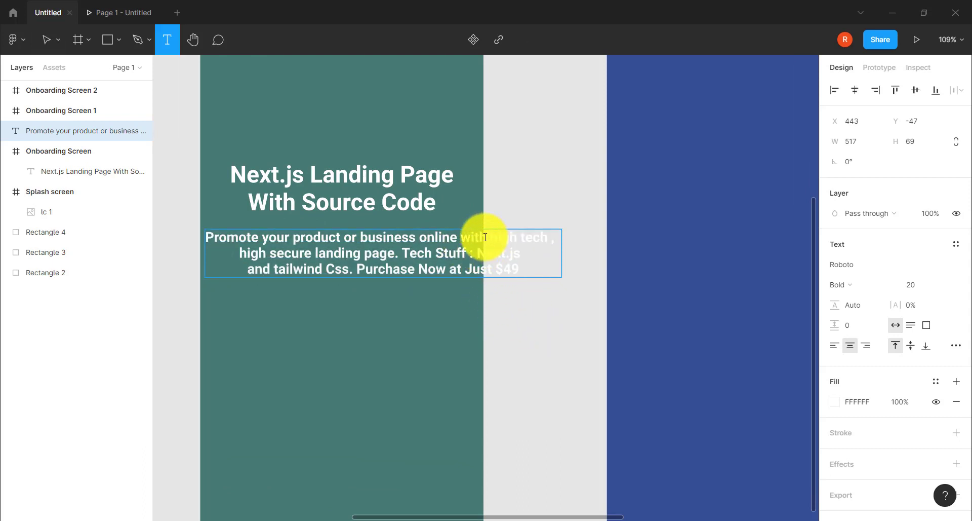
key(BackSpace)
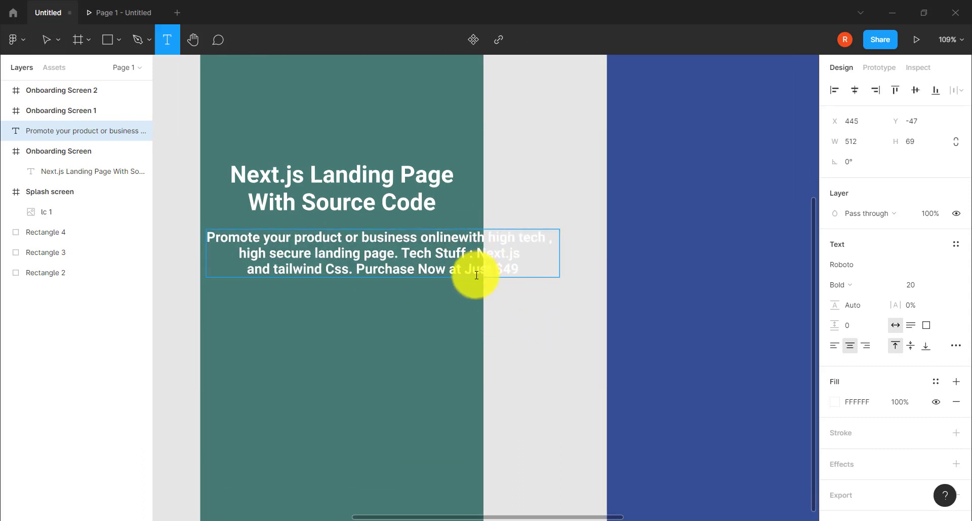
key(Return)
- Join the description's "high secure landing page" line onto the end of the "with high tech ," line
click(238, 276)
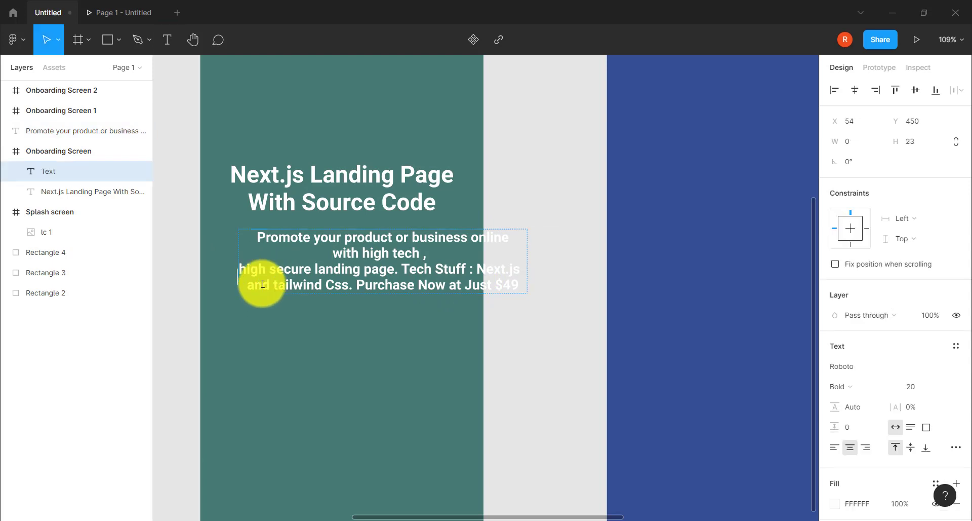
click(261, 279)
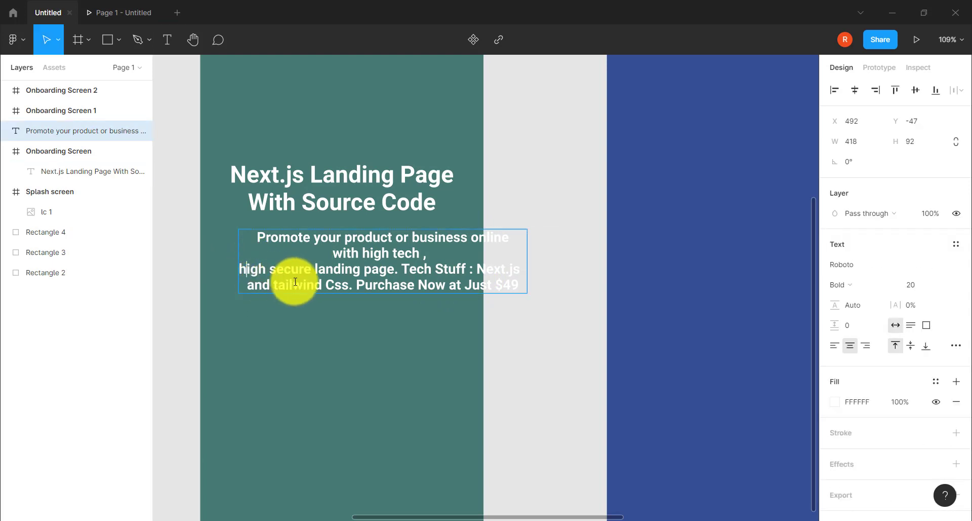
key(BackSpace)
text(h)
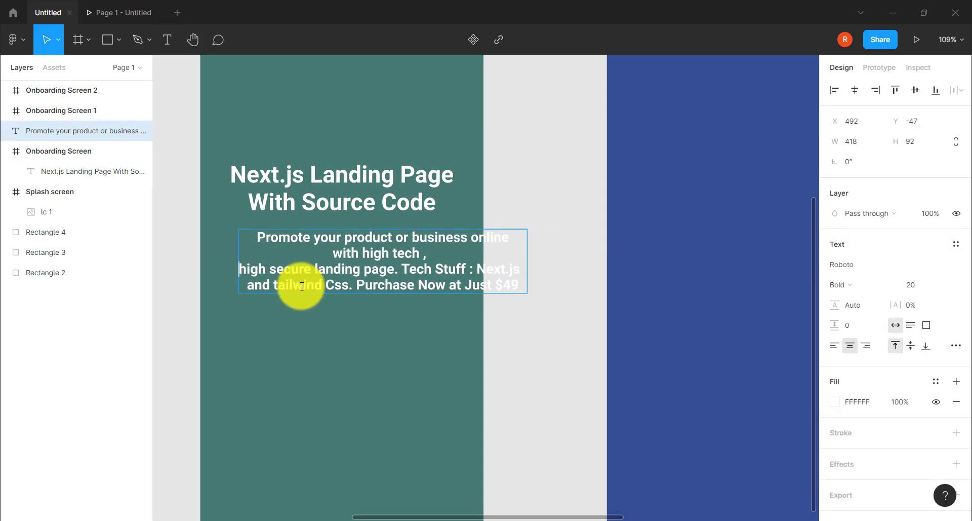
key(BackSpace)
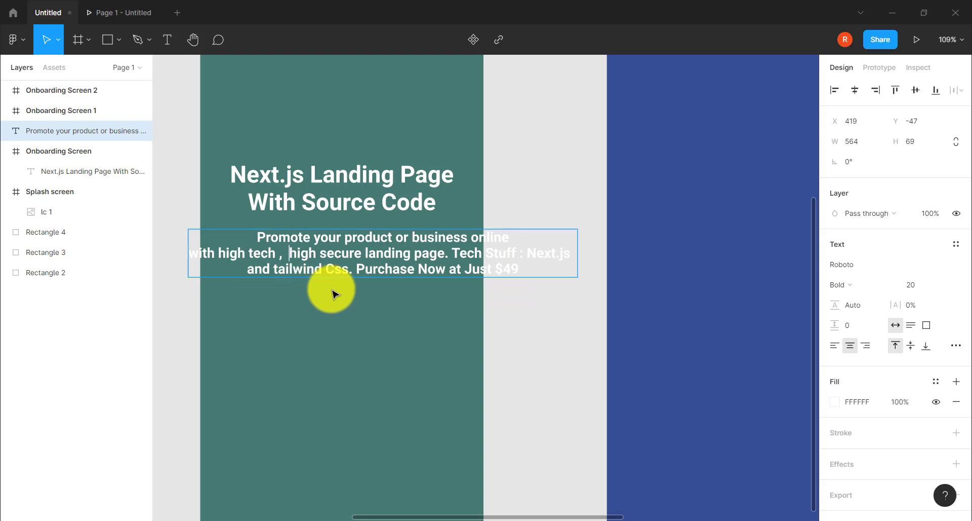
- Start new description lines at "Tech Stuff" and "Purchase Now", and join "and tailwind Css." onto the Next.js line
click(455, 252)
key(Return)
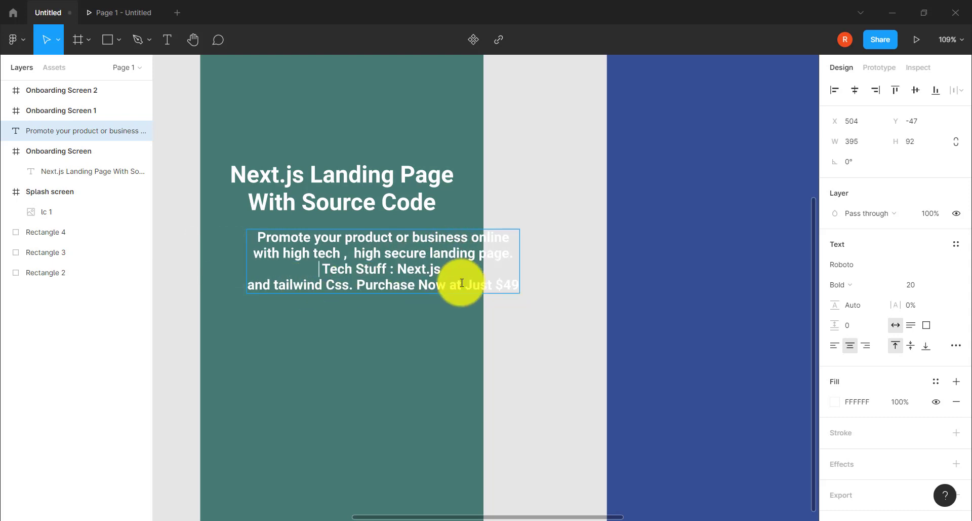
click(357, 285)
key(Return)
click(332, 284)
key(BackSpace)
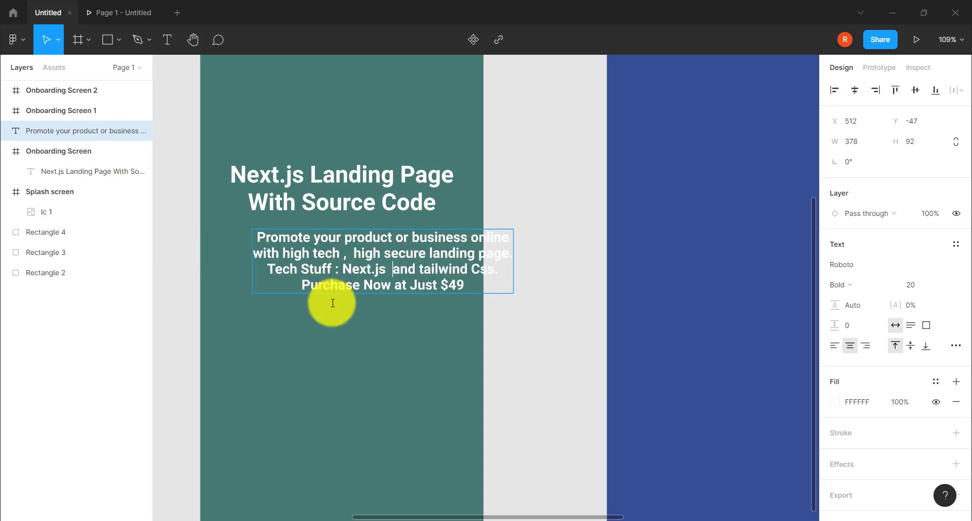
- Center the four-line description across the green frame's width below the heading, at about X 453, Y -16
key(Escape)
drag(440, 282, 449, 300)
click(515, 321)
scroll(515, 321, down, 5)
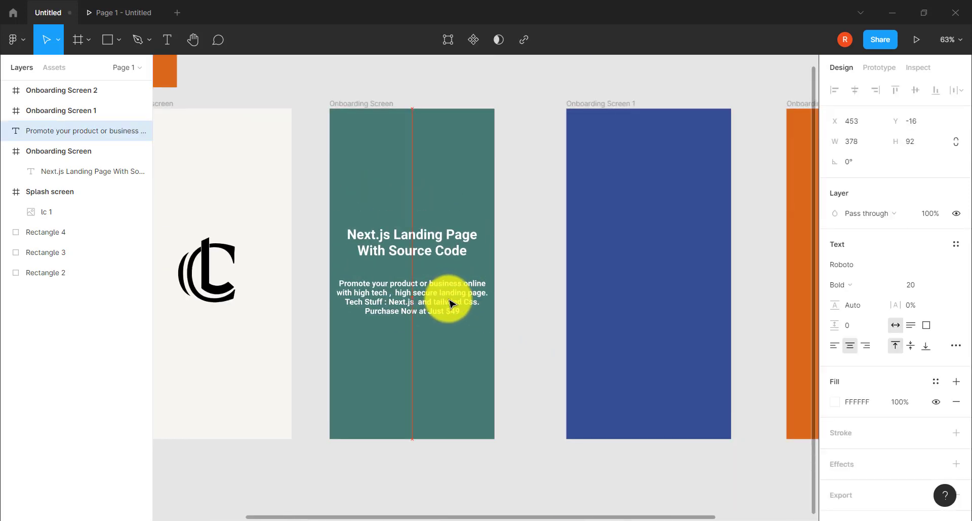
click(526, 307)
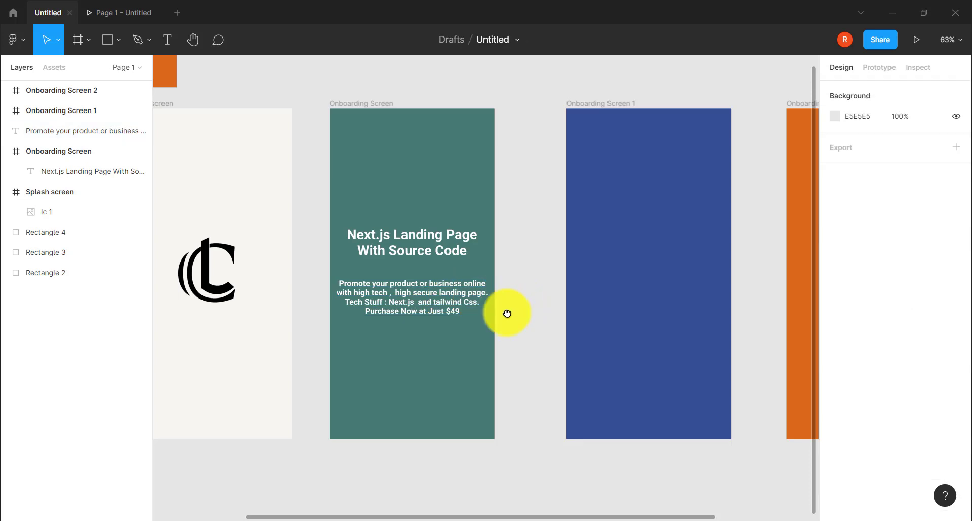
- Duplicate the splash screen's logo and place the copy above the heading on the green frame, at about X 54, Y 67
drag(507, 313, 470, 314)
click(170, 302)
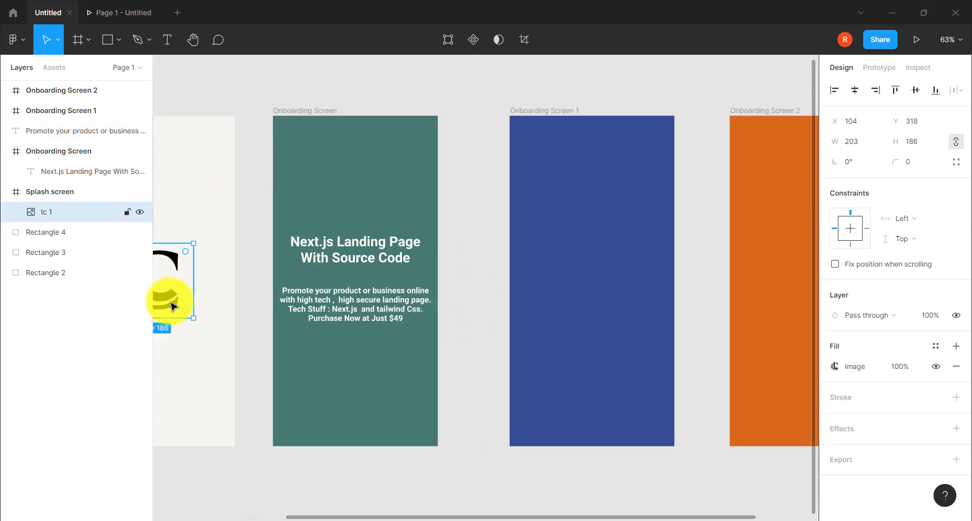
key(ctrl+c)
key(ctrl+v)
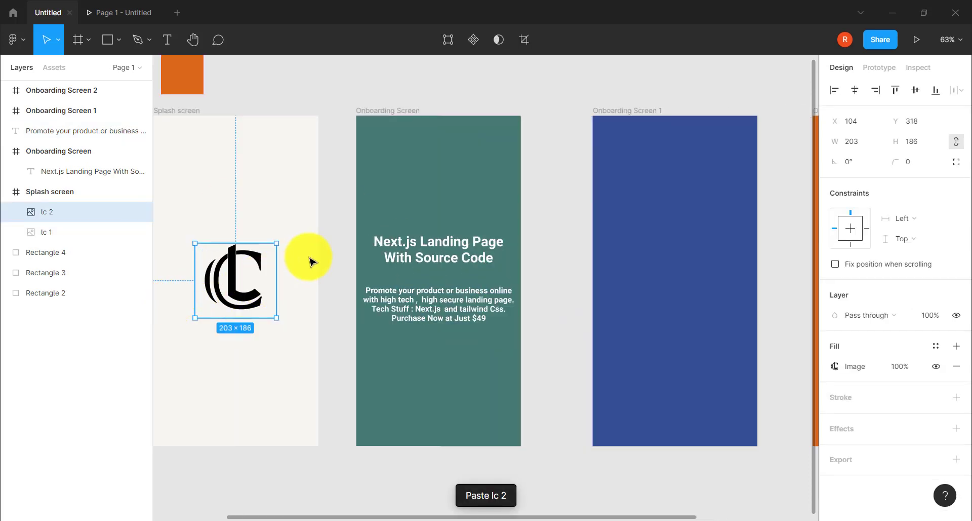
drag(299, 260, 428, 175)
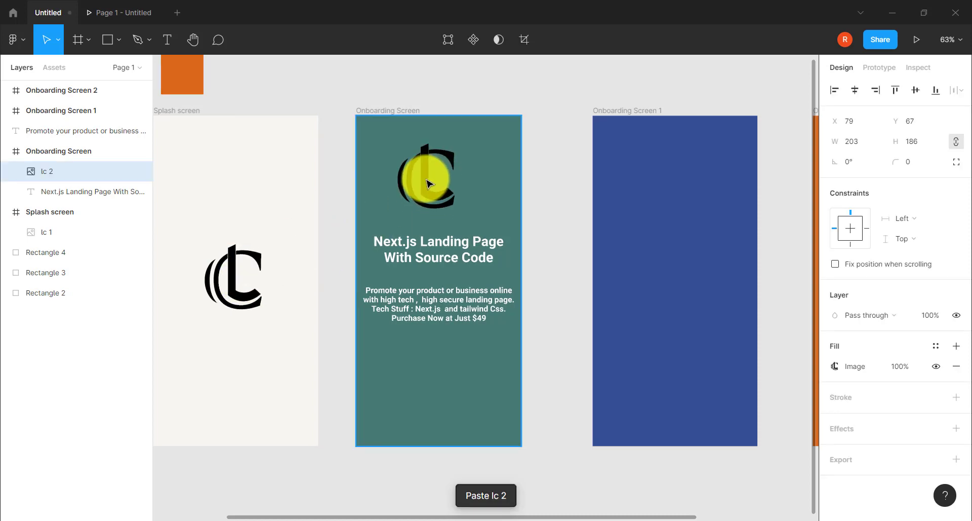
- Scale the copied logo down to a small icon and place it in the green frame's upper-left corner
scroll(457, 206, up, 5)
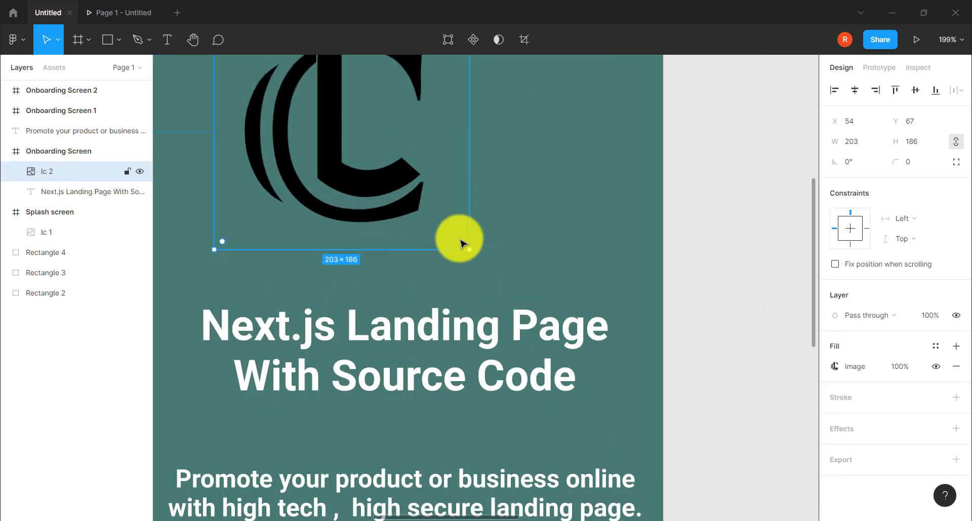
drag(468, 248, 348, 114)
drag(354, 156, 488, 319)
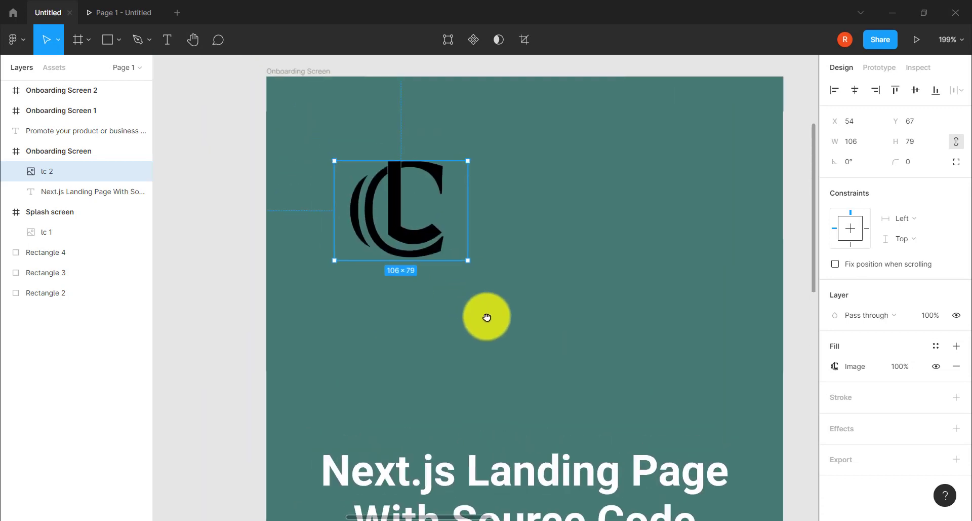
drag(469, 262, 324, 147)
click(237, 225)
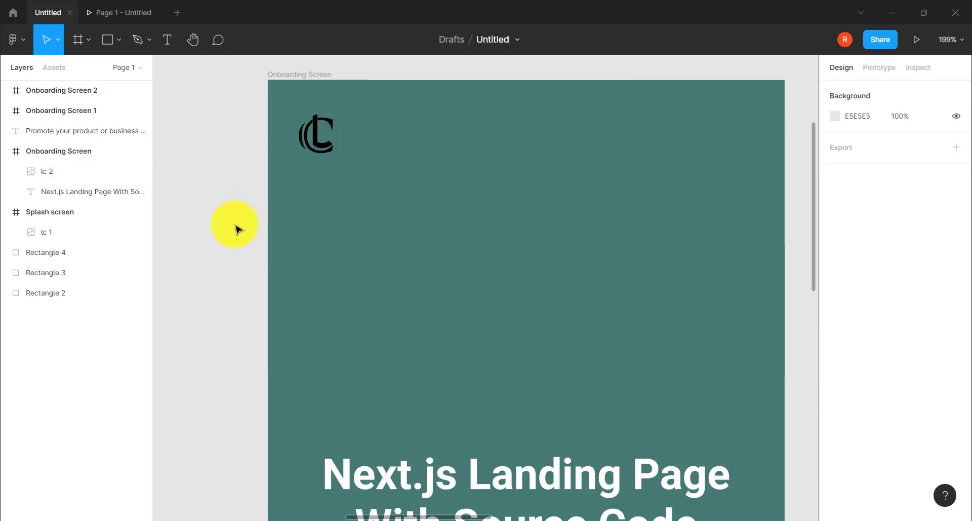
- Move the heading slightly down and tighten its gap to the description, placing the description at about Y -6
scroll(237, 225, down, 5)
scroll(435, 303, down, 3)
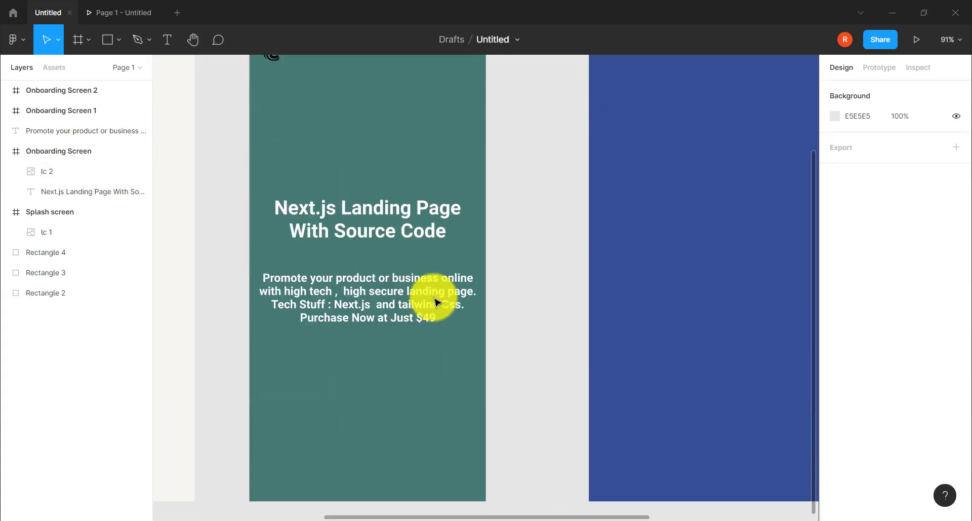
scroll(426, 315, up, 1)
scroll(401, 346, down, 2)
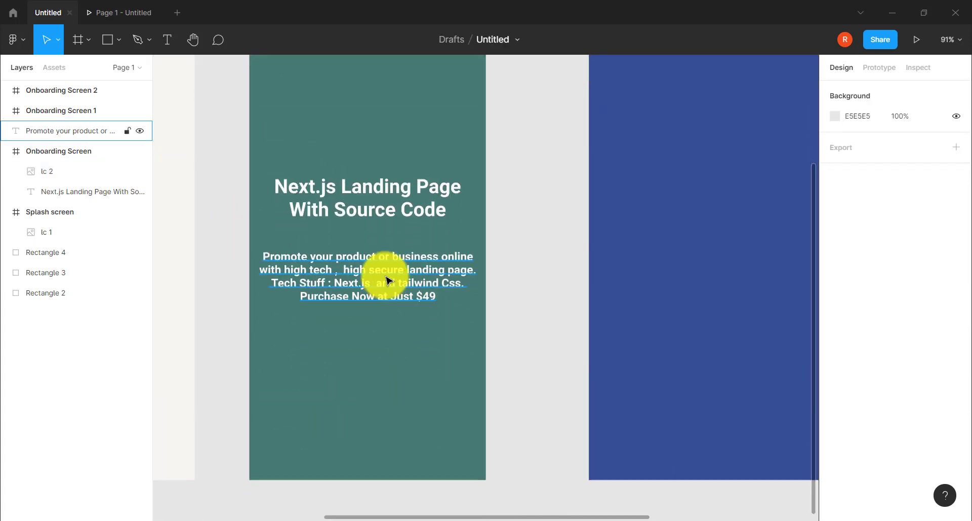
drag(386, 278, 390, 306)
drag(389, 210, 391, 222)
drag(384, 303, 393, 284)
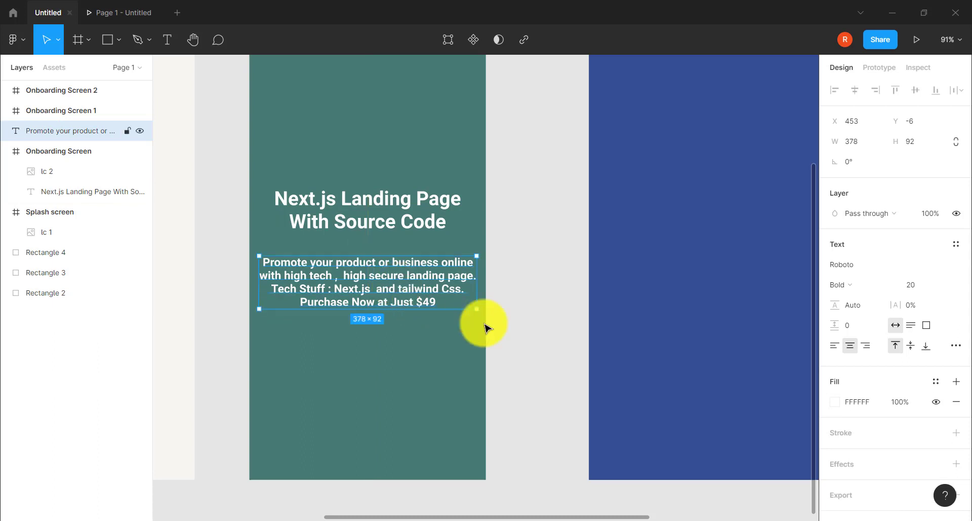
click(564, 332)
- Draw a button rectangle about 329 by 82 below the description on the green frame
click(119, 39)
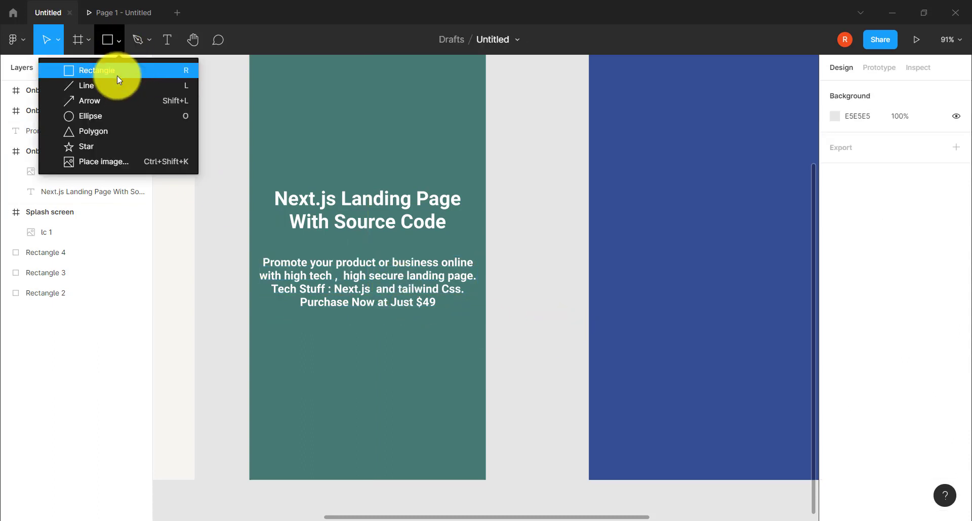
click(117, 75)
mouse_move(272, 363)
mouse_down()
mouse_move(425, 410)
mouse_move(465, 409)
mouse_up()
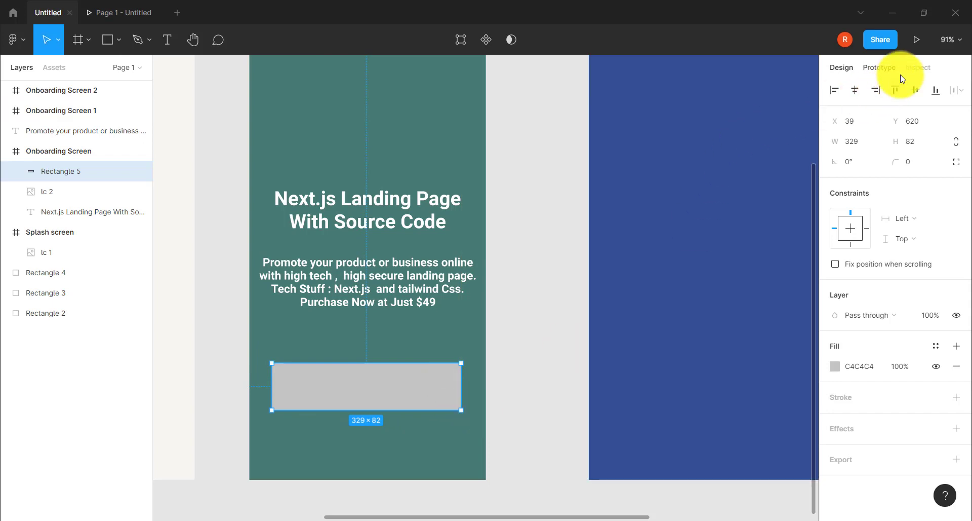
- Round the button rectangle's corners with a radius of 40
click(906, 162)
key(Return)
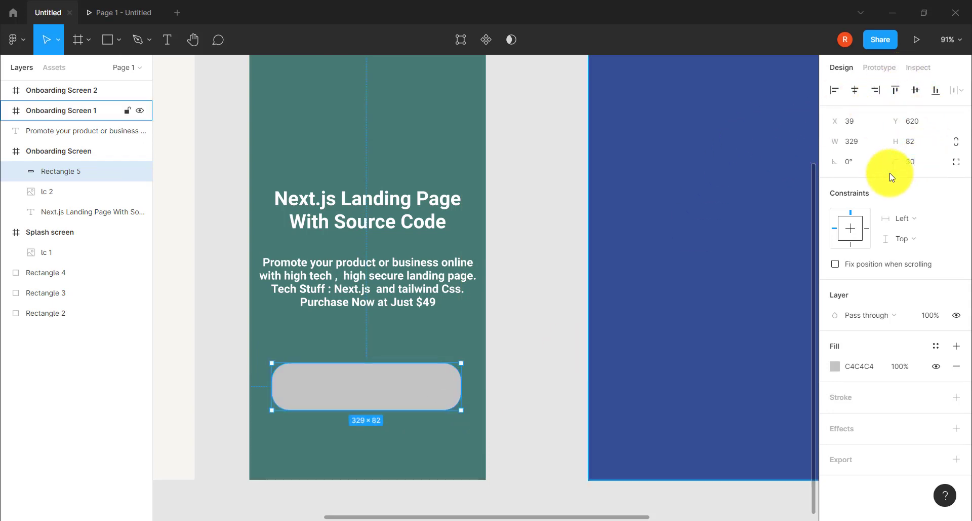
click(912, 161)
text(4)
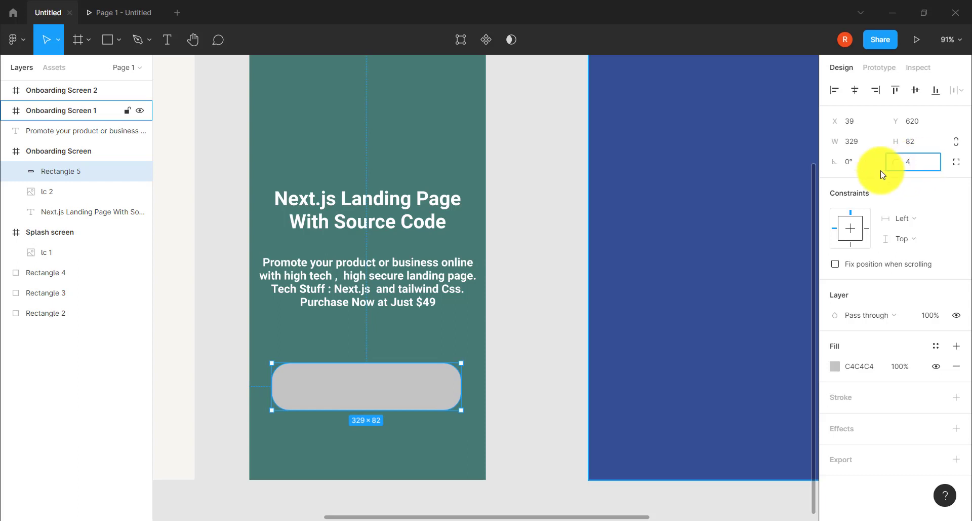
text(0)
key(Return)
click(519, 322)
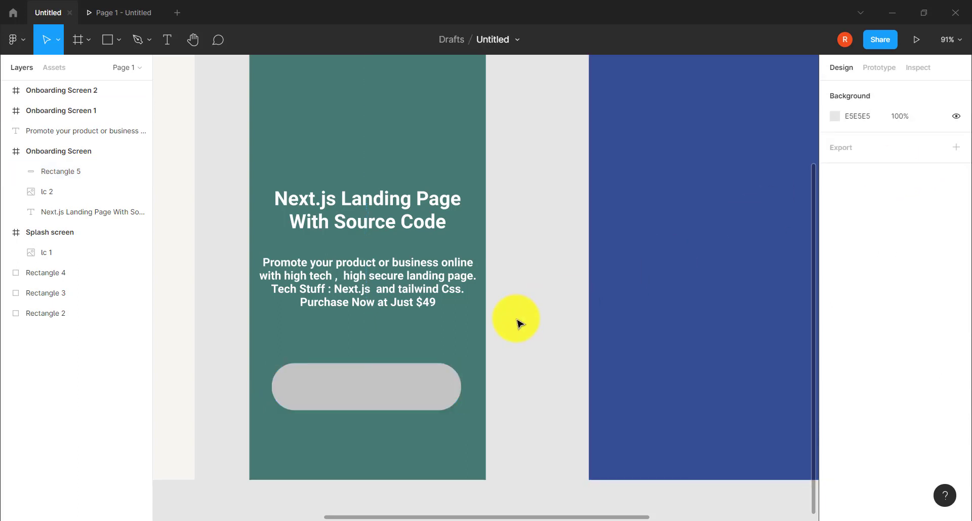
- Change the button's fill to a bright yellow-green, about E0F11E
scroll(225, 177, down, 1)
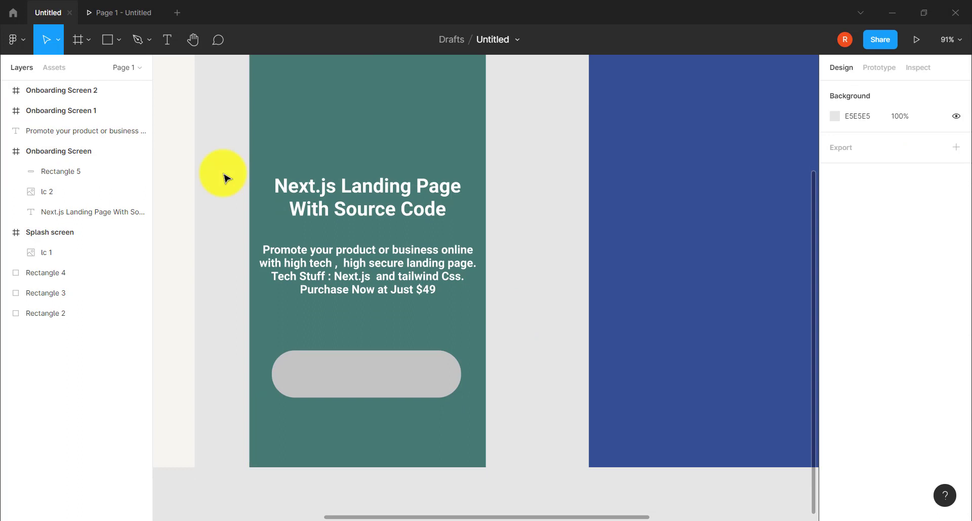
click(397, 357)
click(834, 366)
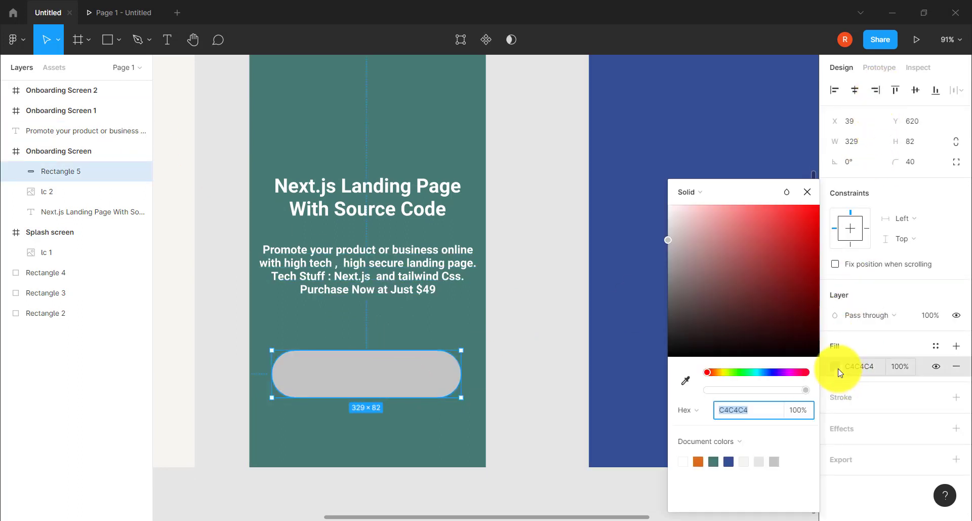
click(725, 372)
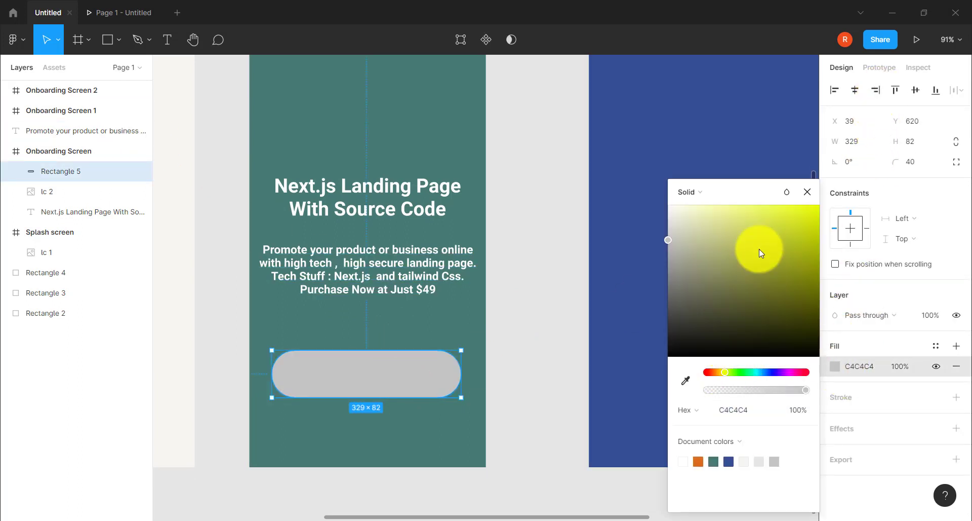
click(812, 211)
drag(822, 214, 801, 219)
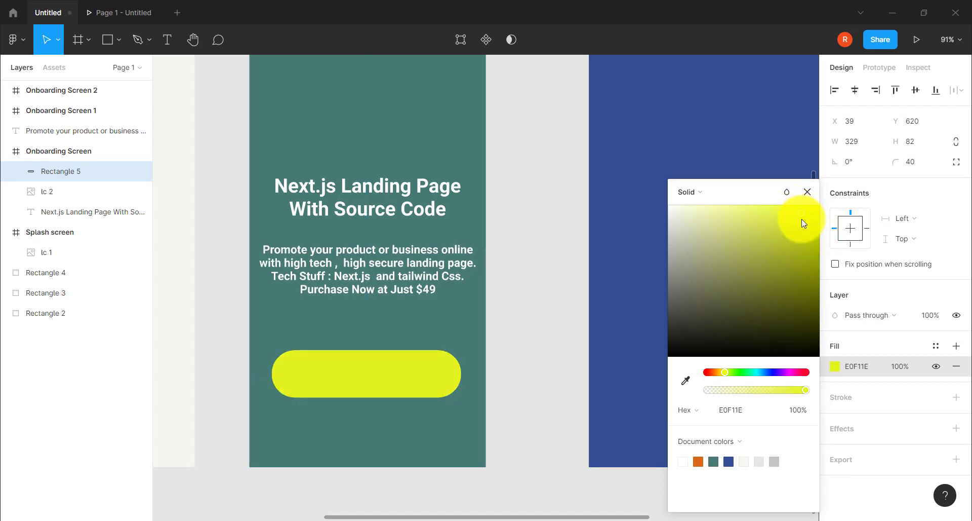
click(807, 192)
click(527, 320)
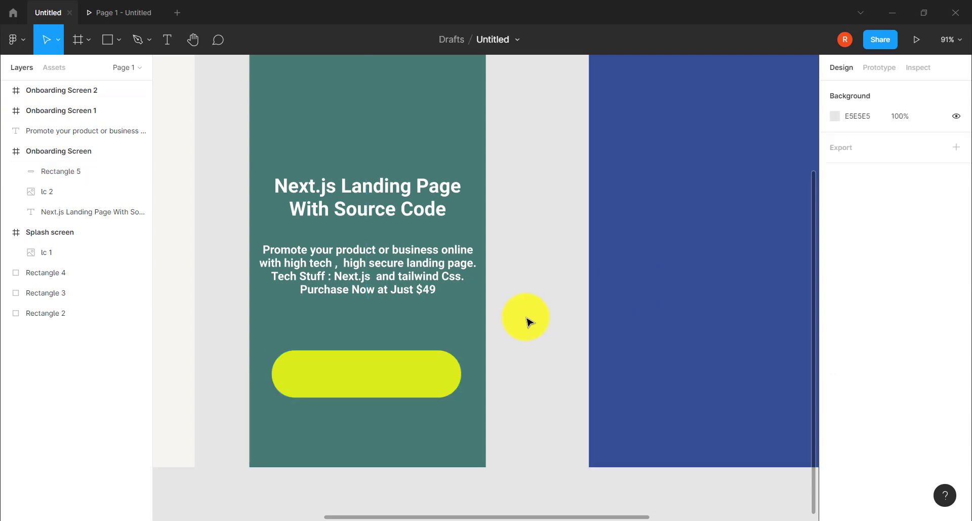
- Add the black text label "Next" on the yellow-green button
scroll(528, 320, down, 3)
scroll(528, 321, up, 3)
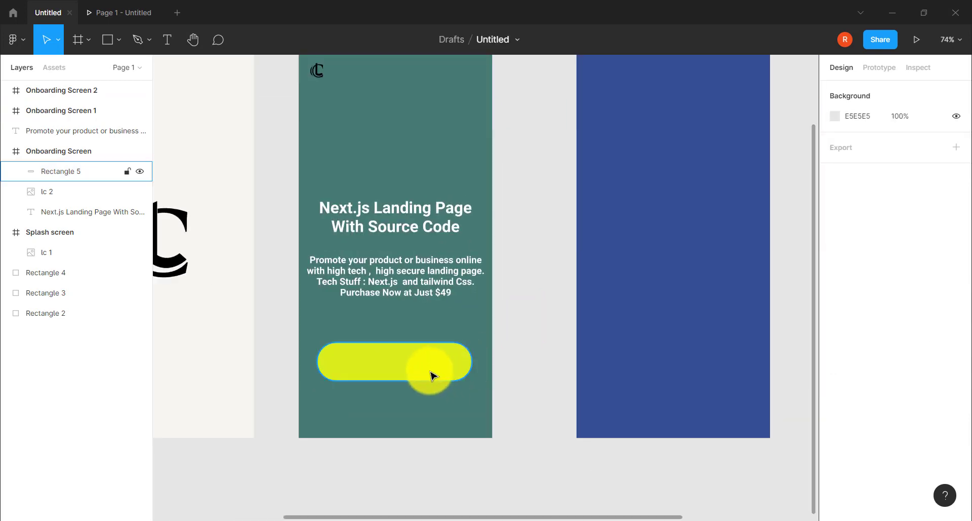
click(434, 386)
click(532, 373)
scroll(531, 373, up, 3)
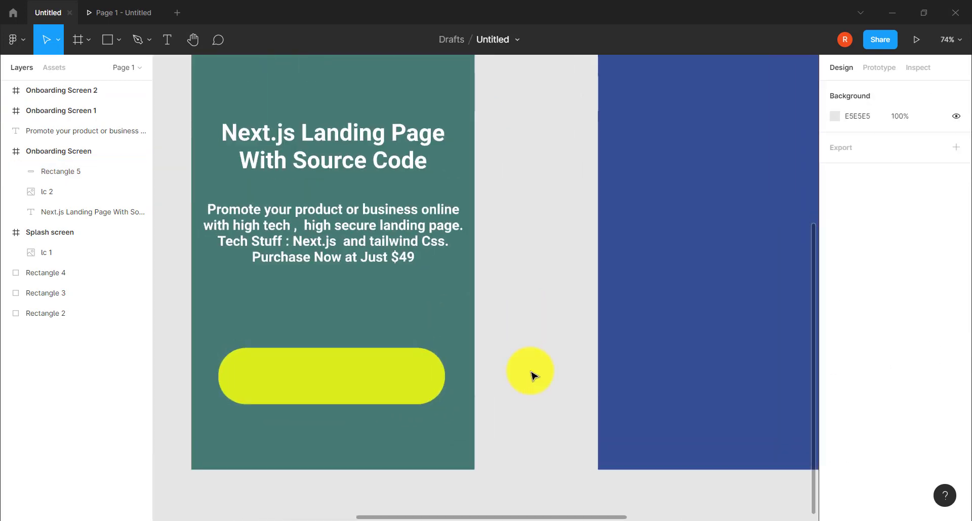
click(167, 40)
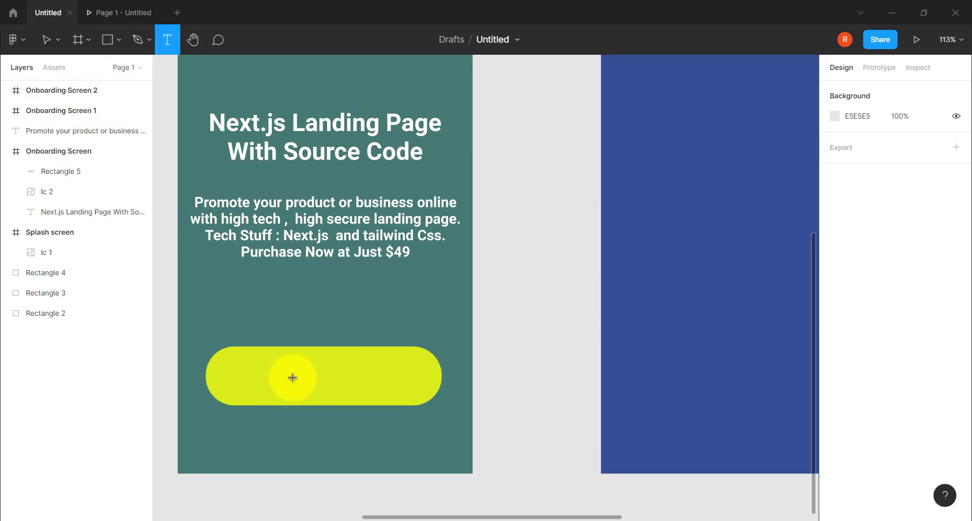
click(292, 380)
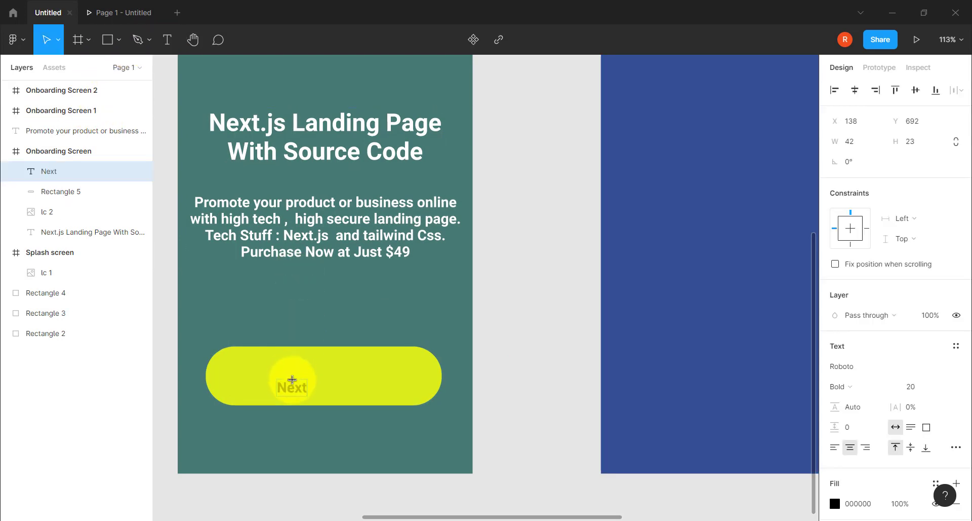
- Enlarge the Next label to font size 35 and move it towards the middle of the yellow-green button
key(Escape)
scroll(428, 403, up, 5)
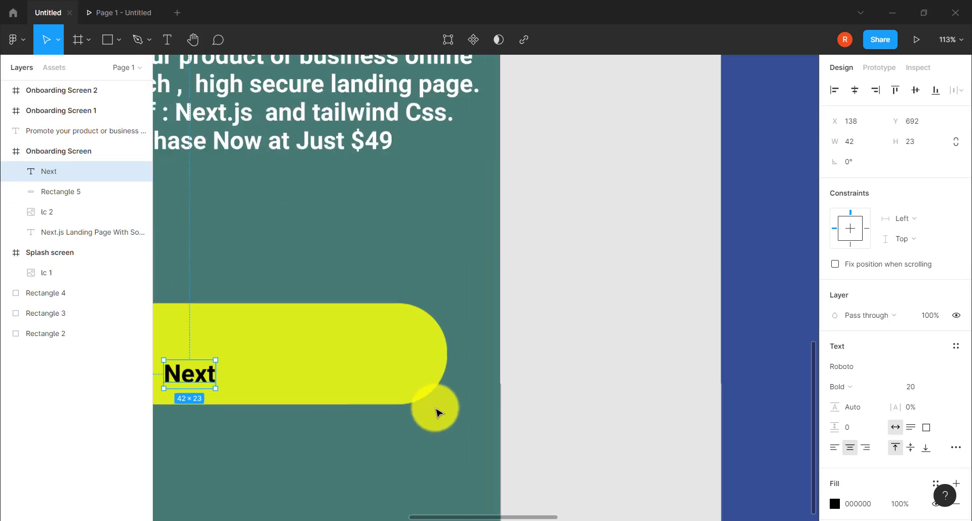
drag(365, 369, 410, 351)
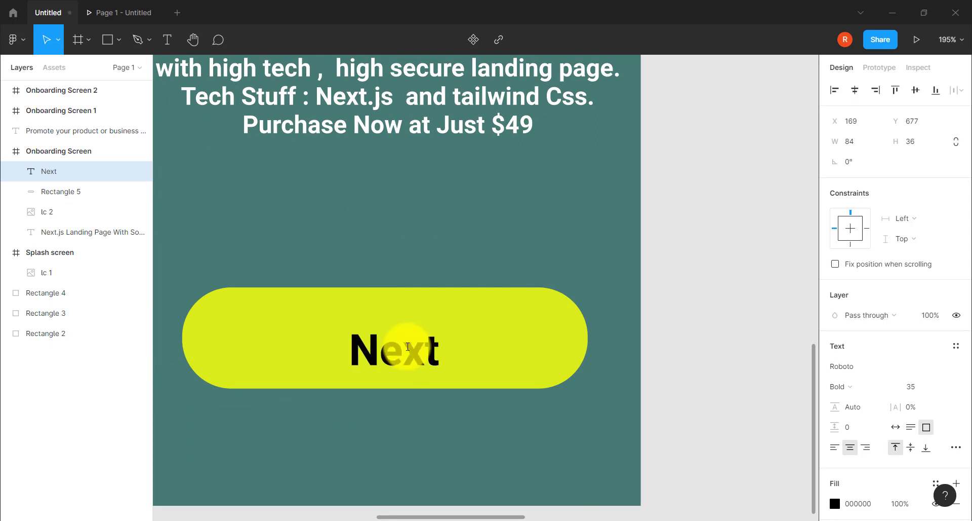
drag(402, 366, 425, 358)
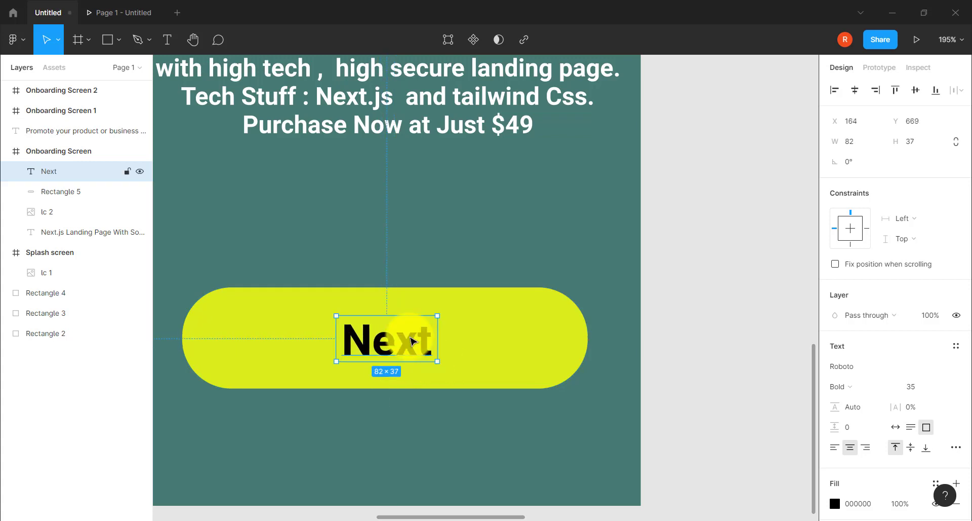
- Reduce the Next label's font size to 26 and reposition it near the button's center
double_click(411, 340)
key(ctrl+shift+comma)
key(ctrl+shift+comma)
key(ctrl+shift+comma)
key(ctrl+shift+comma)
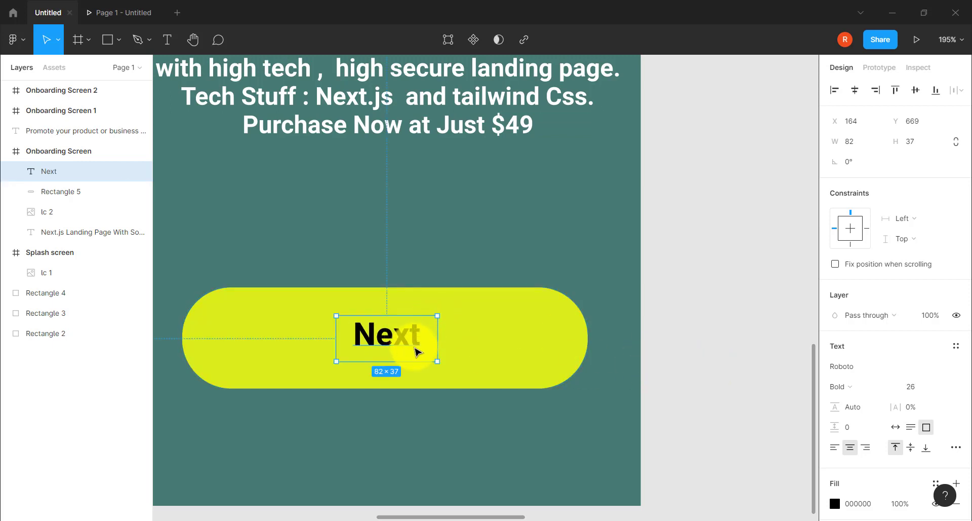
mouse_move(419, 336)
mouse_down()
mouse_move(412, 347)
mouse_move(436, 364)
mouse_move(395, 356)
mouse_move(419, 343)
mouse_up()
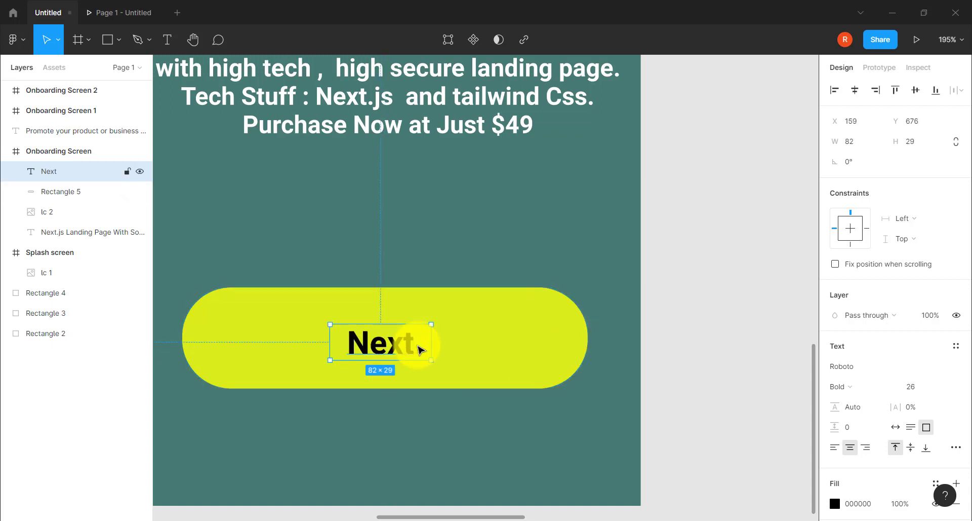
click(695, 311)
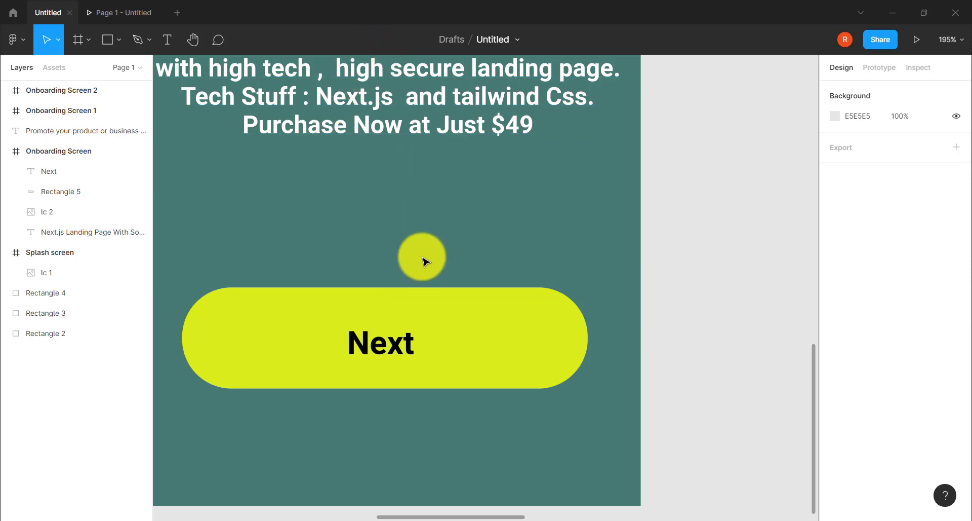
- Draw a small pill-shaped indicator about 44 by 15 with corner radius 30 between the description and the Next button
click(117, 41)
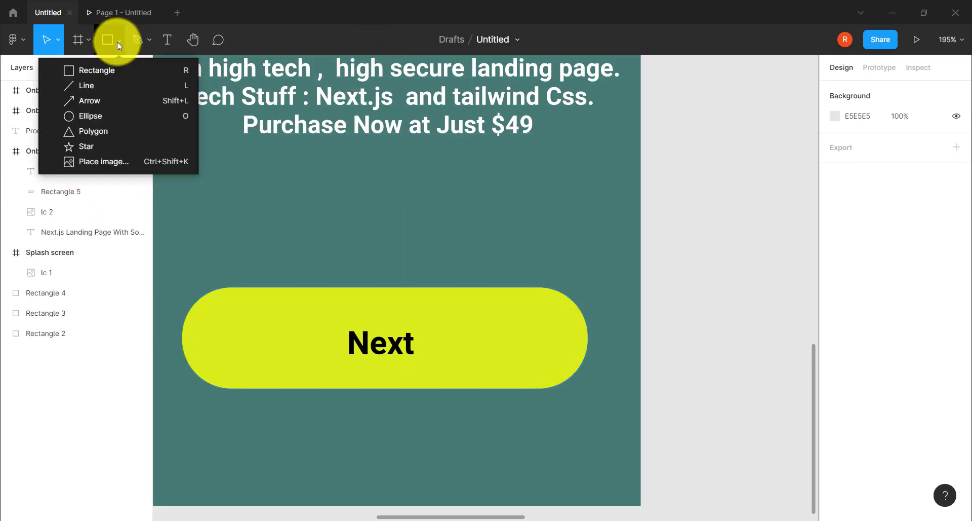
click(105, 71)
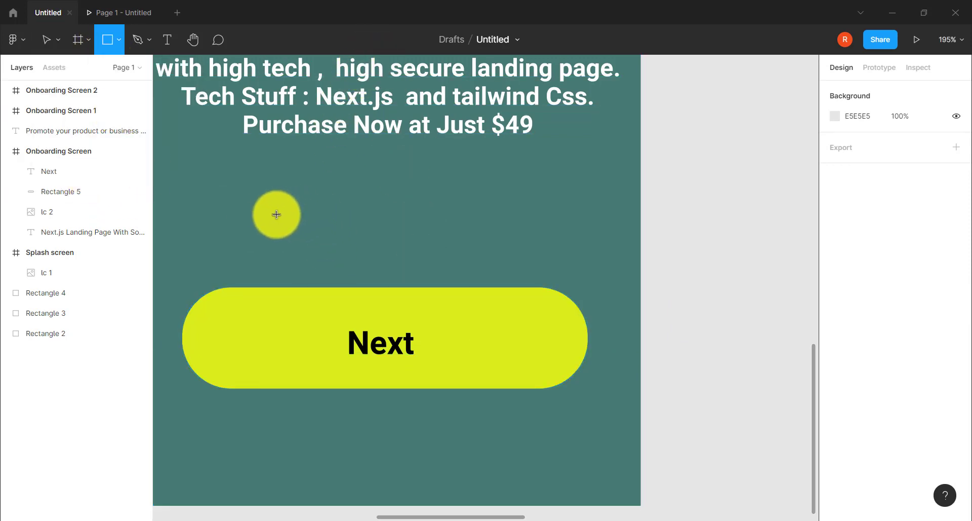
drag(272, 212, 327, 231)
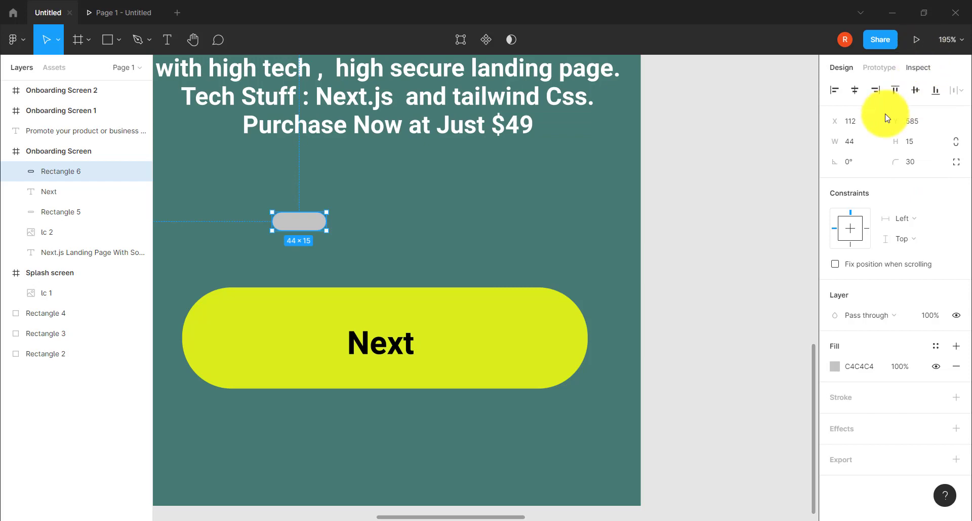
- Fill the pill-shaped indicator with the button's yellow-green, DBEC1C, by sampling it from the button
click(835, 366)
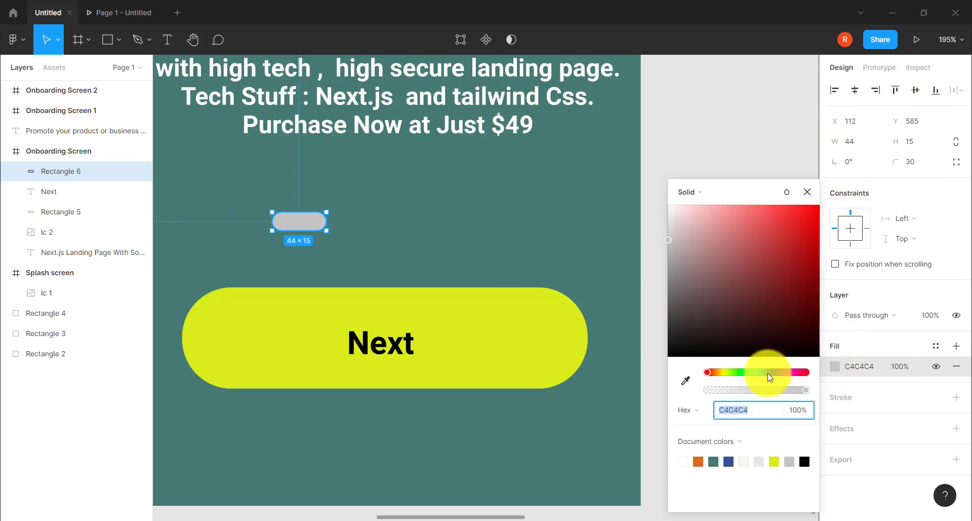
click(688, 383)
click(543, 354)
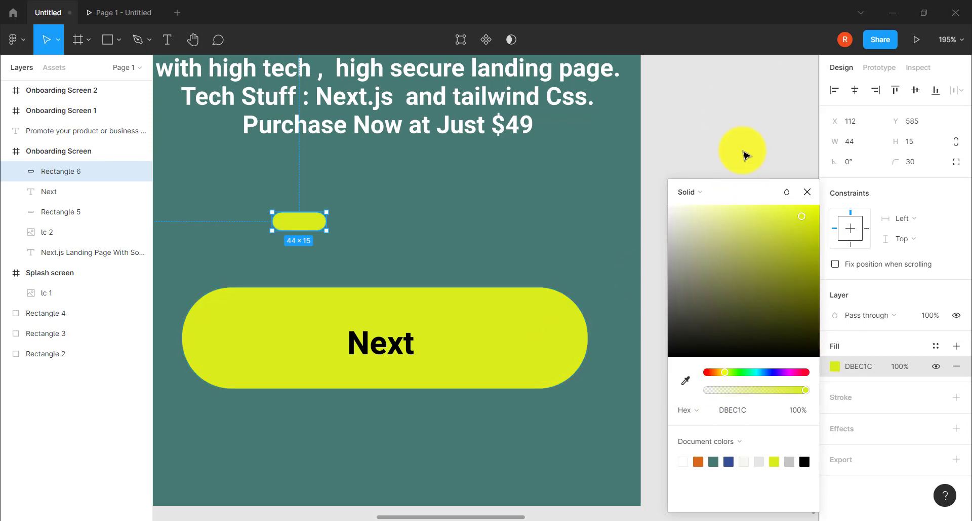
click(319, 240)
- Draw a circle about 19 by 19 just to the right of the pill-shaped indicator
click(118, 40)
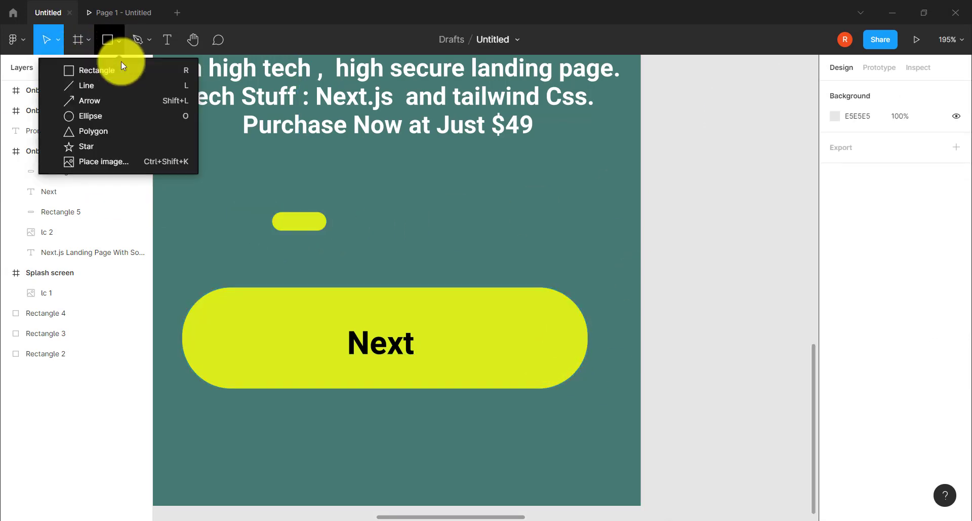
click(126, 118)
ctrl+scroll(343, 243, up, 5)
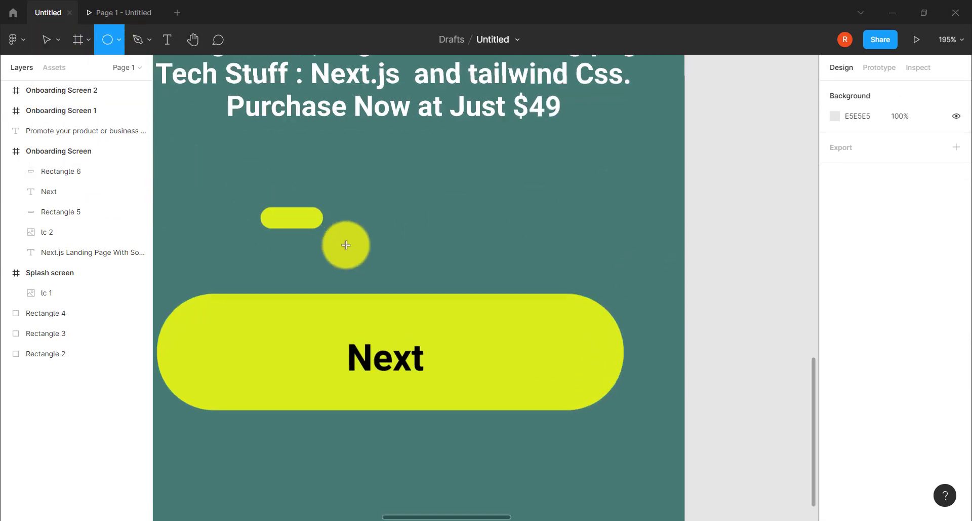
drag(351, 186, 388, 226)
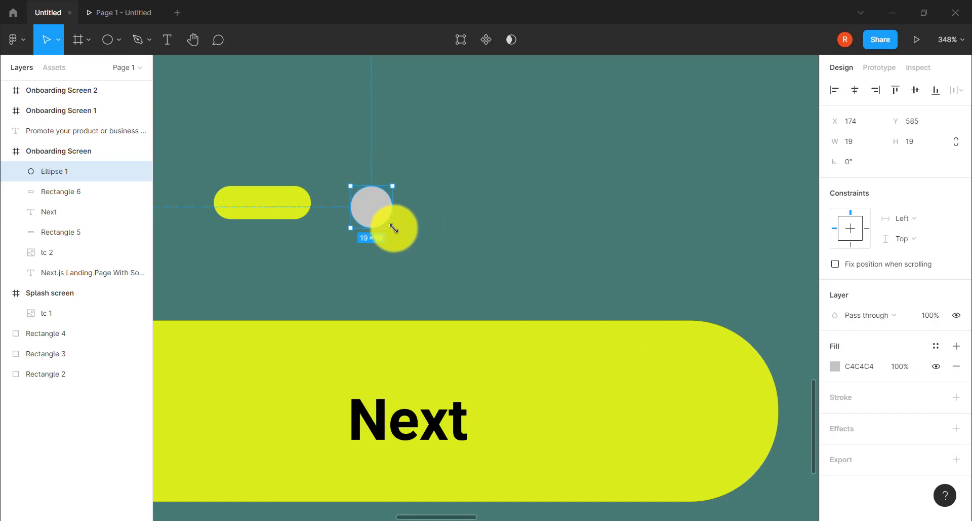
- Fill the indicator circle with yellow-green DBEC1C sampled from the Next button
click(835, 366)
click(685, 380)
click(532, 389)
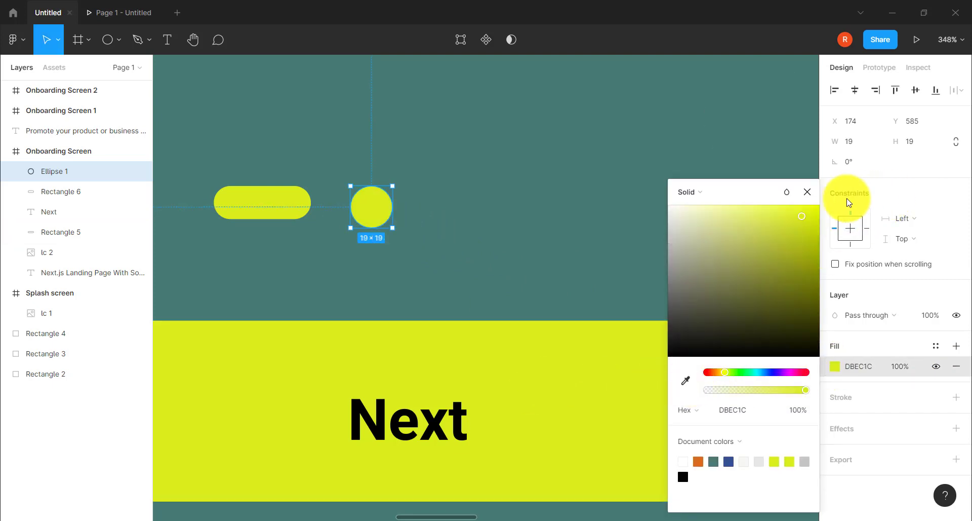
click(807, 191)
click(639, 218)
- Align the circle with the pill-shaped indicator and place a copy of it to its right as a second dot
click(380, 211)
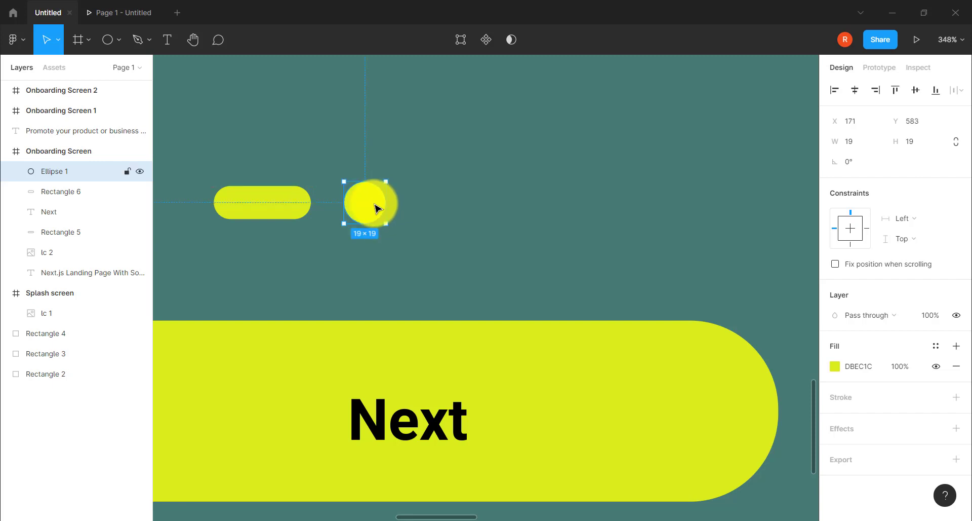
key(ctrl+v)
drag(377, 208, 447, 212)
click(441, 267)
- Move the pill and both dots together so the indicator row sits centered above the Next button
scroll(441, 267, down, 5)
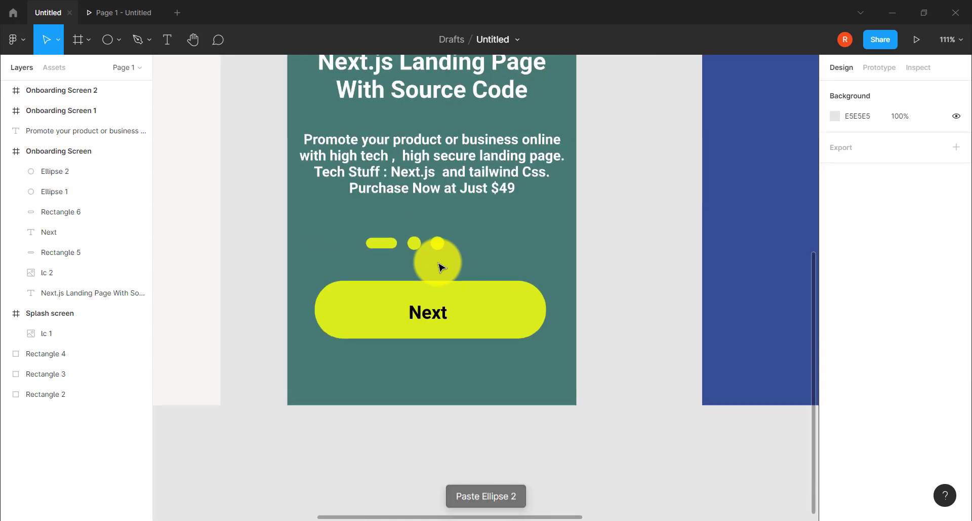
click(366, 244)
shift+click(415, 243)
shift+click(438, 243)
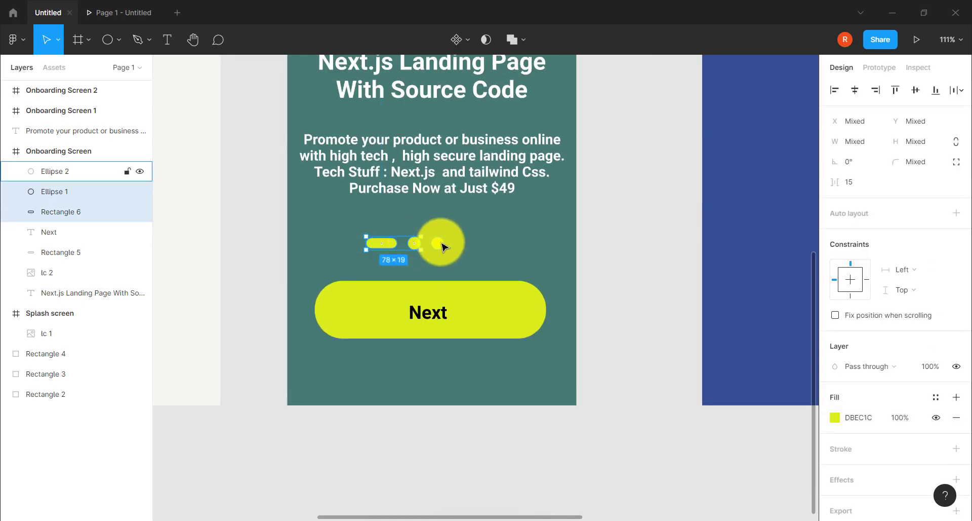
drag(444, 246, 465, 246)
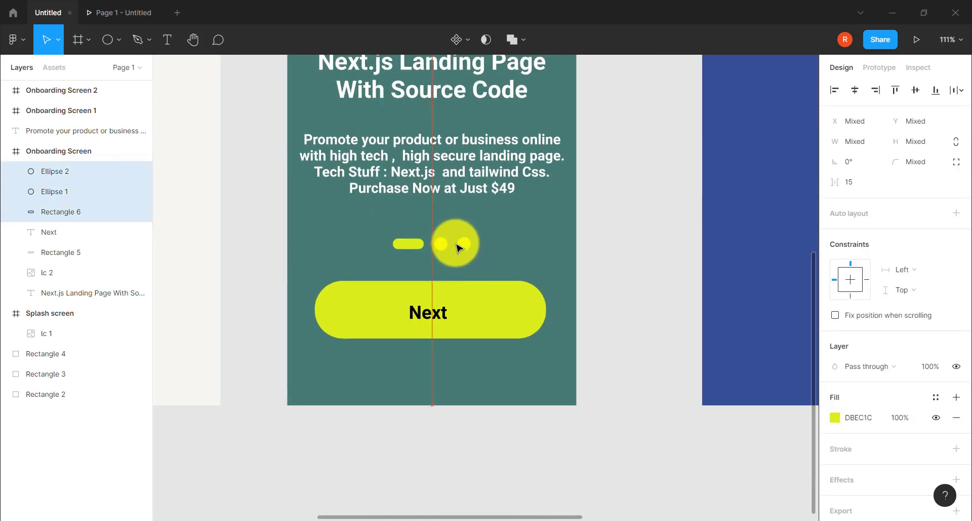
click(636, 263)
- Review the green onboarding screen's layout from the logo down to the Next button
scroll(637, 263, down, 3)
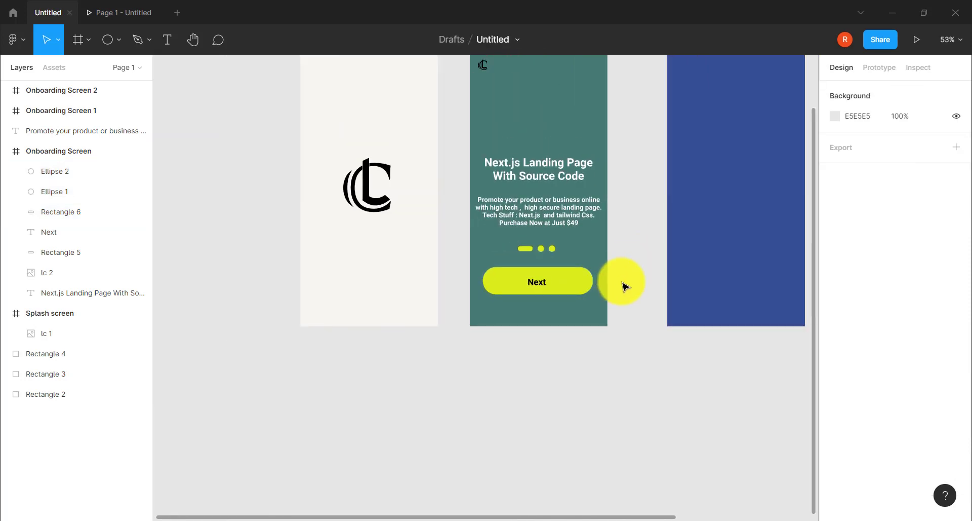
scroll(624, 286, up, 3)
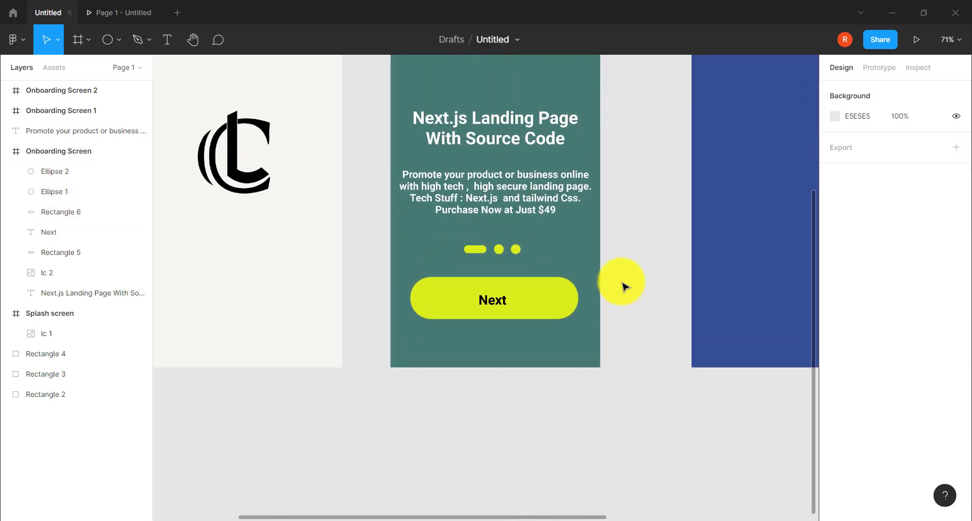
scroll(624, 286, up, 3)
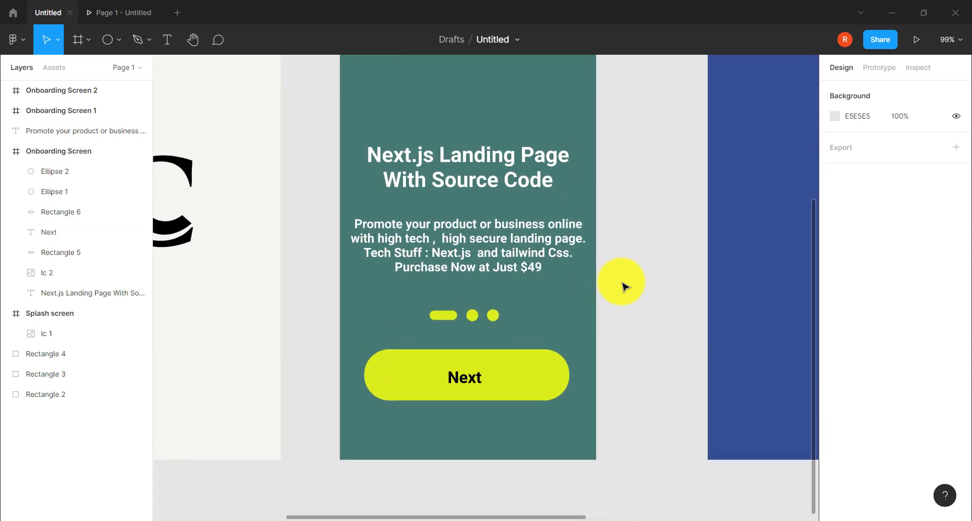
scroll(624, 286, up, 1)
scroll(624, 286, down, 1)
scroll(624, 286, up, 3)
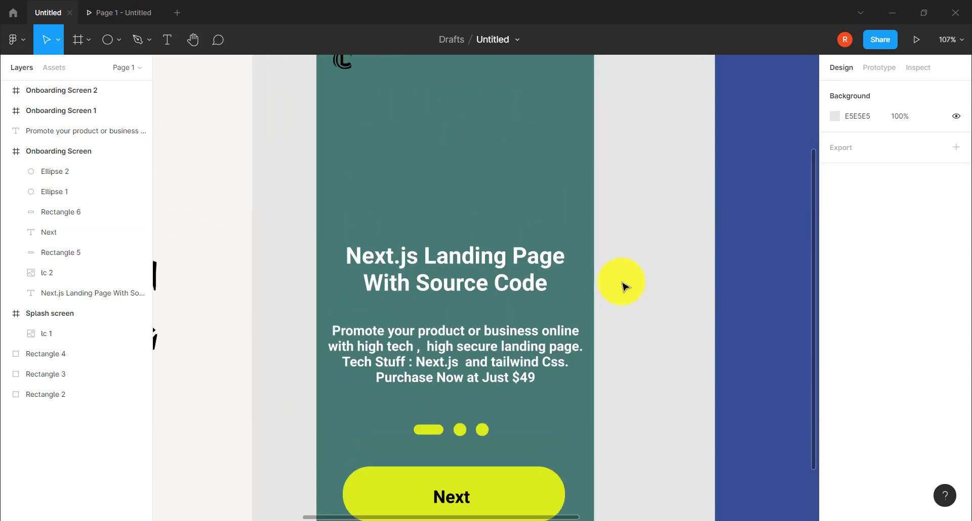
scroll(624, 286, up, 1)
scroll(624, 286, down, 4)
scroll(623, 286, up, 2)
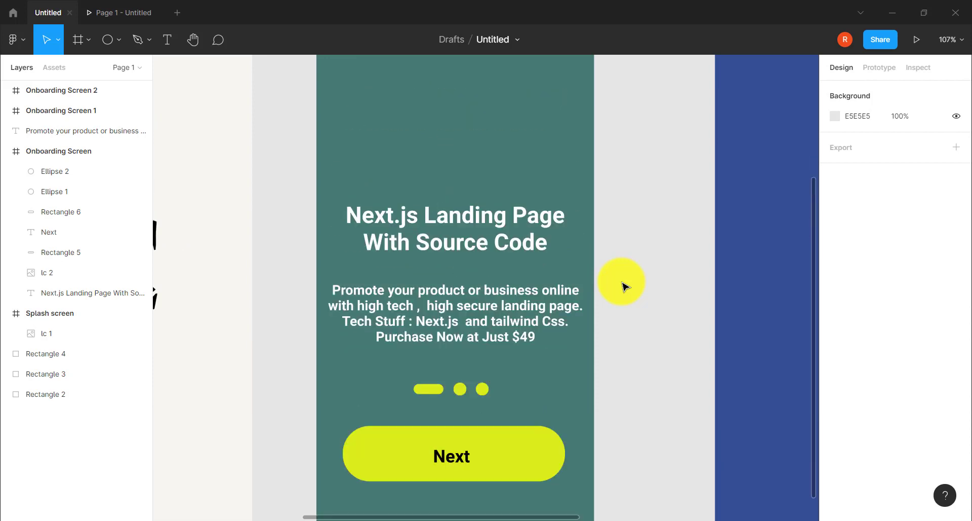
scroll(624, 286, up, 3)
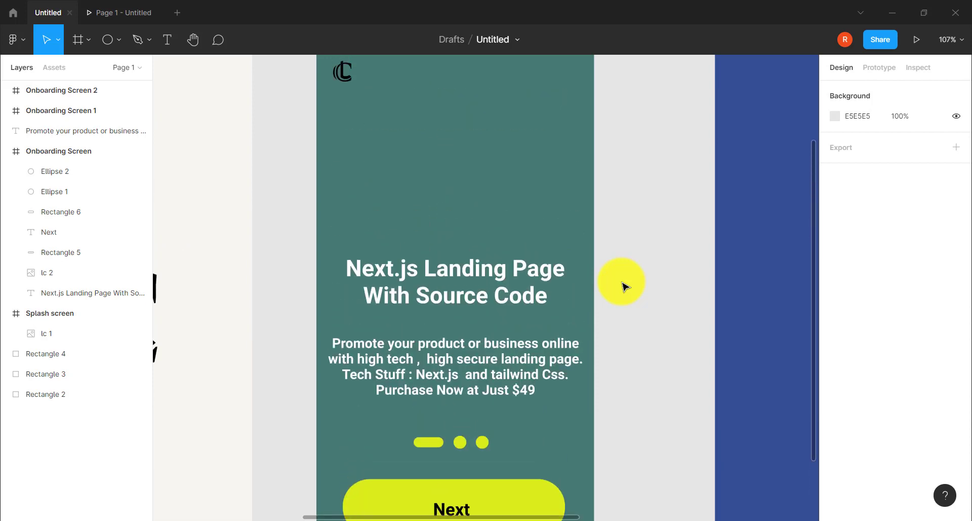
- Place the pasted stock illustration, about 303 by 212, above the green frame's heading and give it a drop shadow
key(ctrl+v)
scroll(451, 278, down, 4)
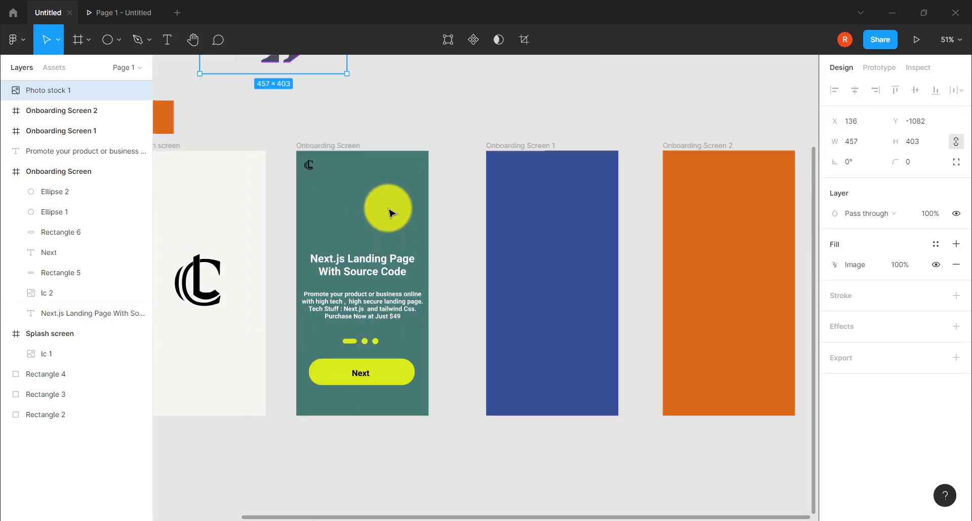
scroll(362, 173, up, 1)
drag(314, 81, 381, 223)
scroll(375, 244, up, 5)
click(844, 430)
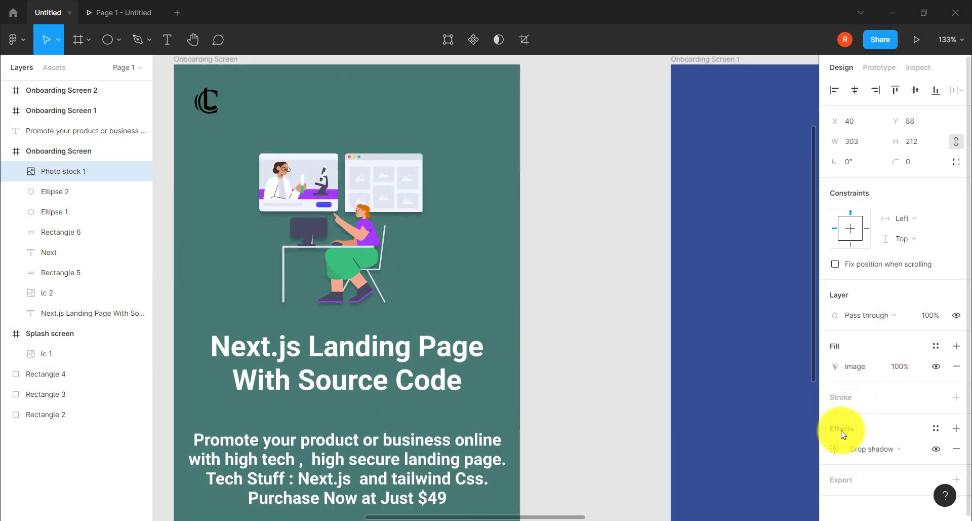
click(592, 326)
- Add the white text "Skip >>" above the illustration on the green frame
scroll(592, 326, down, 3)
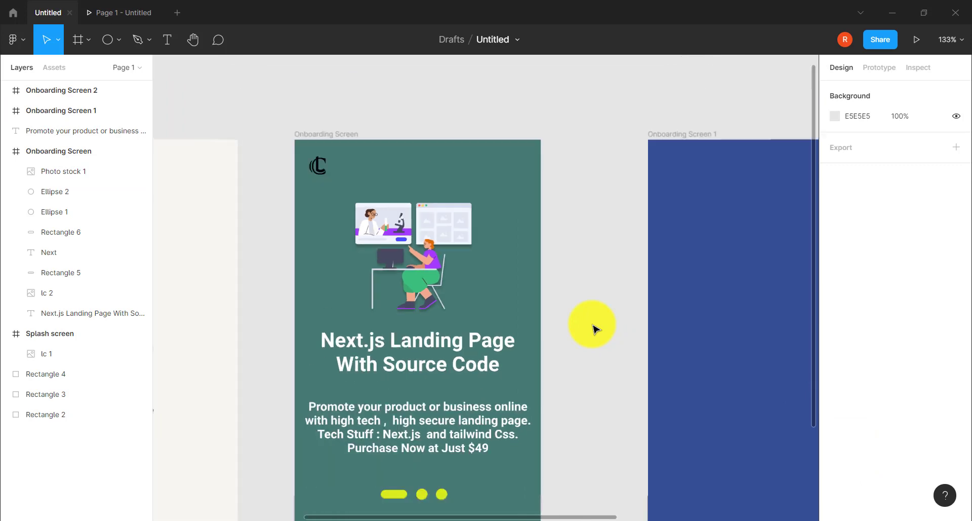
scroll(593, 327, down, 1)
scroll(593, 326, down, 2)
scroll(592, 326, down, 1)
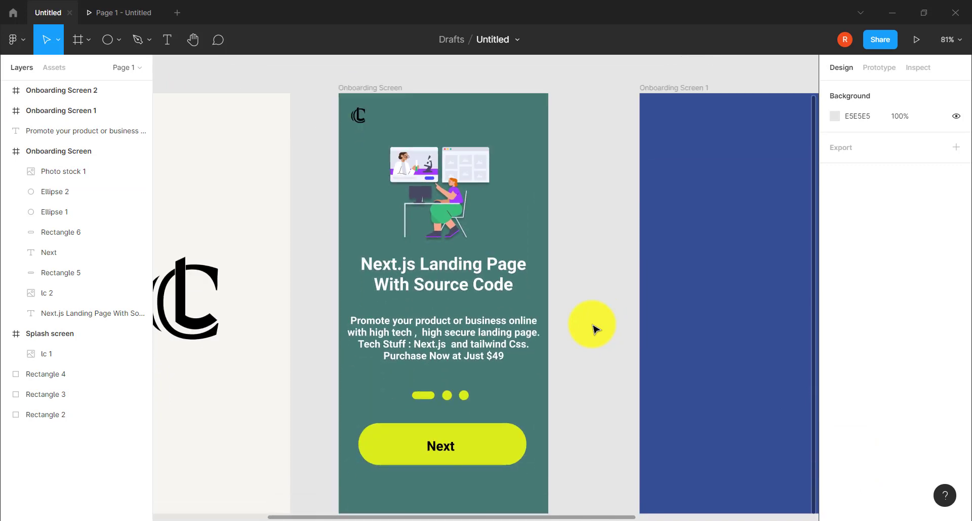
scroll(593, 326, up, 2)
scroll(592, 325, up, 3)
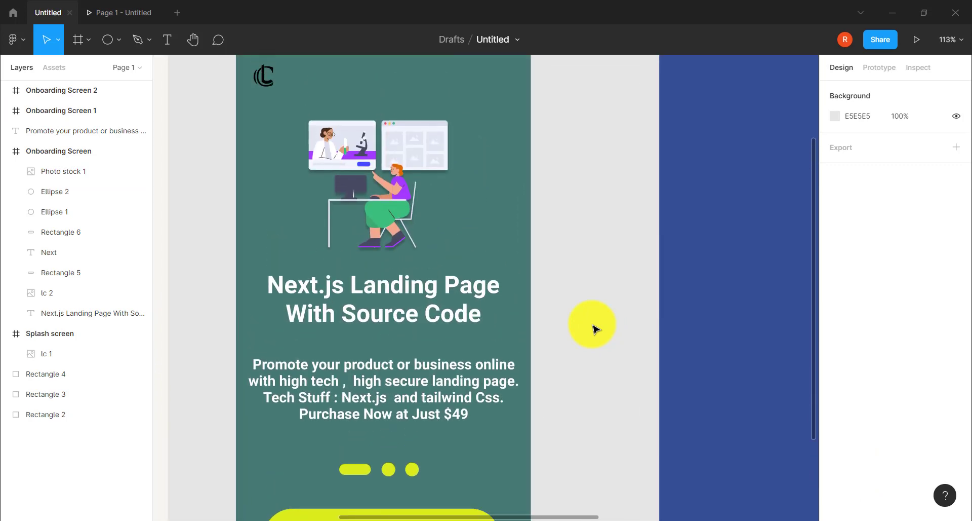
key(t)
click(451, 147)
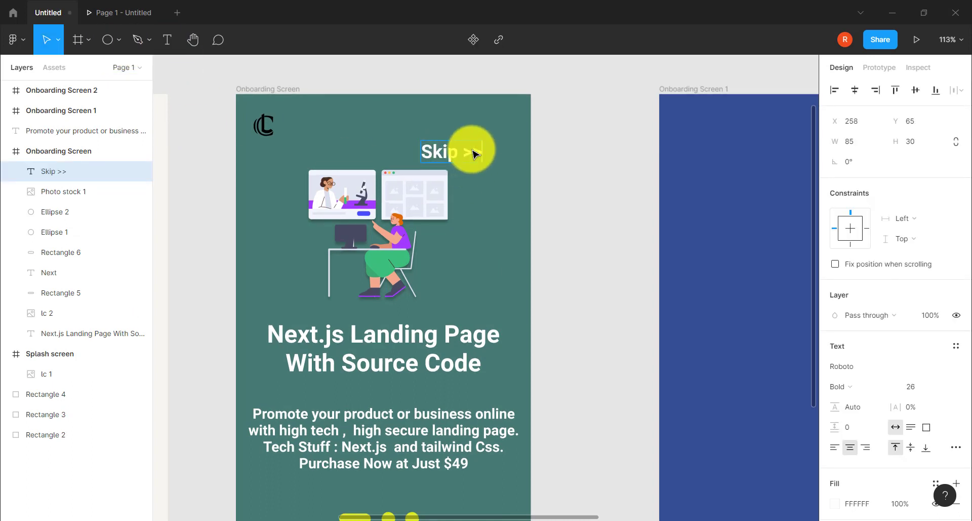
- Reduce the "Skip >>" text's font size to 17
scroll(590, 170, up, 3)
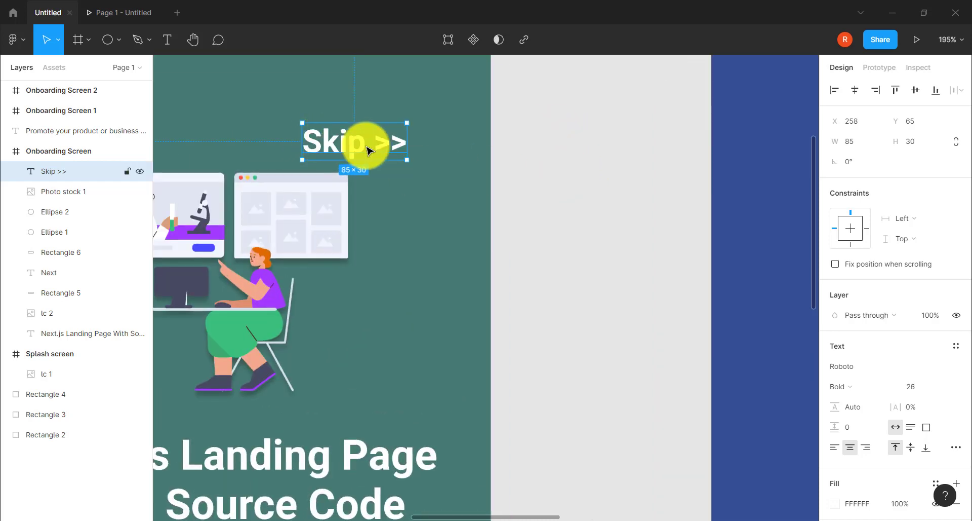
key(ctrl+shift+comma)
key(ctrl+shift+comma)
key(ctrl+shift+comma)
key(ctrl+shift+comma)
key(ctrl+shift+comma)
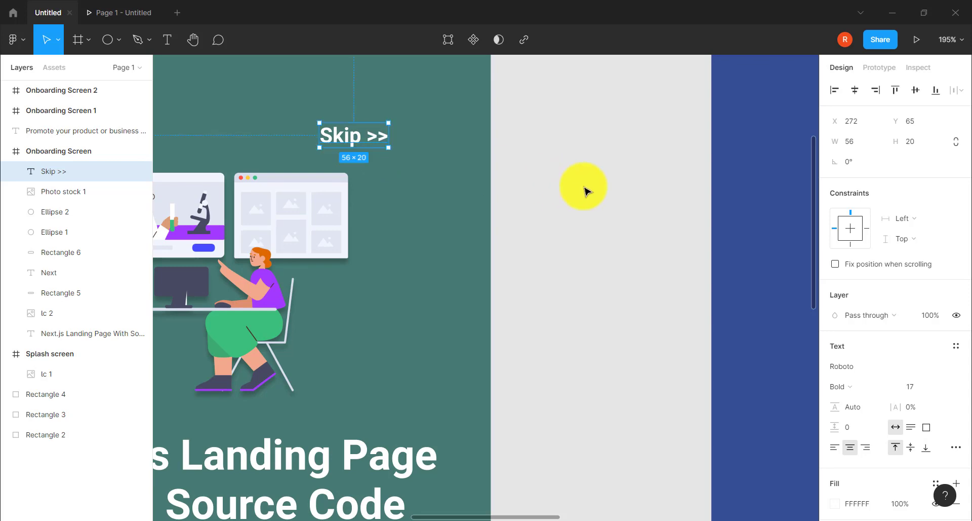
- Move the "Skip >>" text to the green frame's top-right corner, at about X 335, Y 15
scroll(360, 211, up, 3)
drag(360, 260, 441, 209)
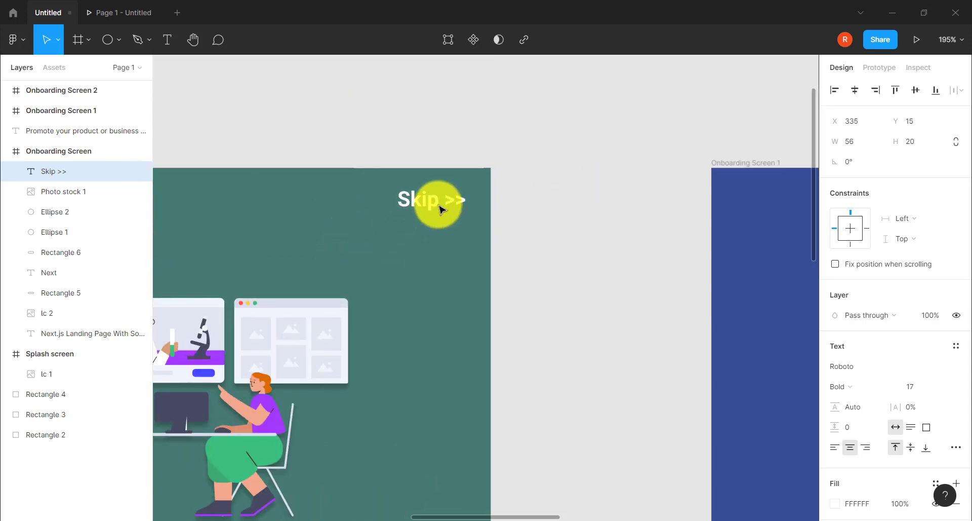
click(672, 271)
scroll(569, 254, down, 5)
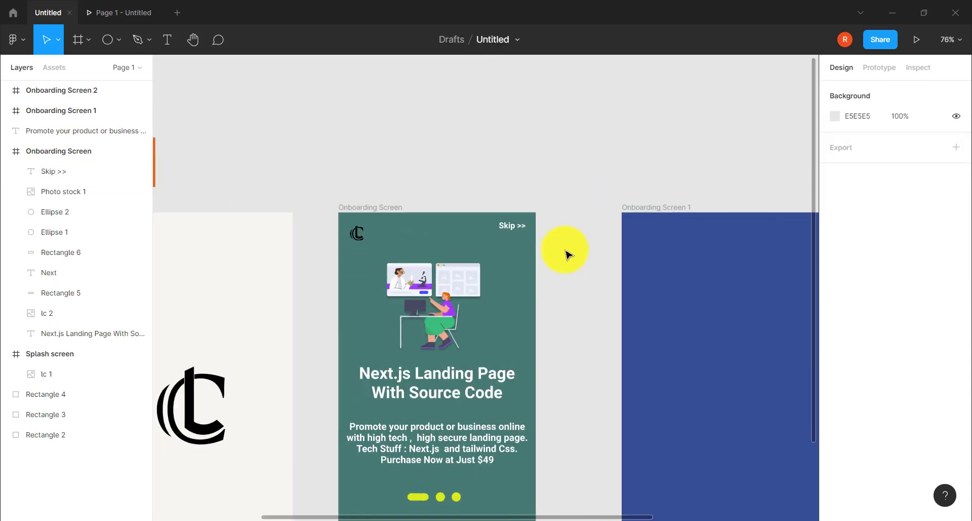
- Collapse the layers of Onboarding Screen 3, Onboarding Screen 1 and Onboarding Screen
scroll(569, 254, down, 3)
scroll(568, 251, down, 1)
scroll(521, 291, right, 2)
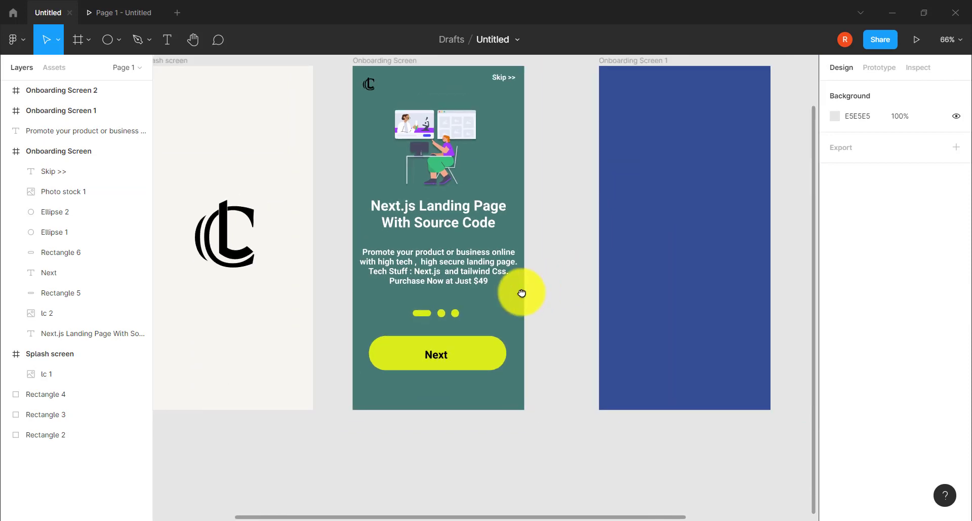
drag(496, 299, 458, 308)
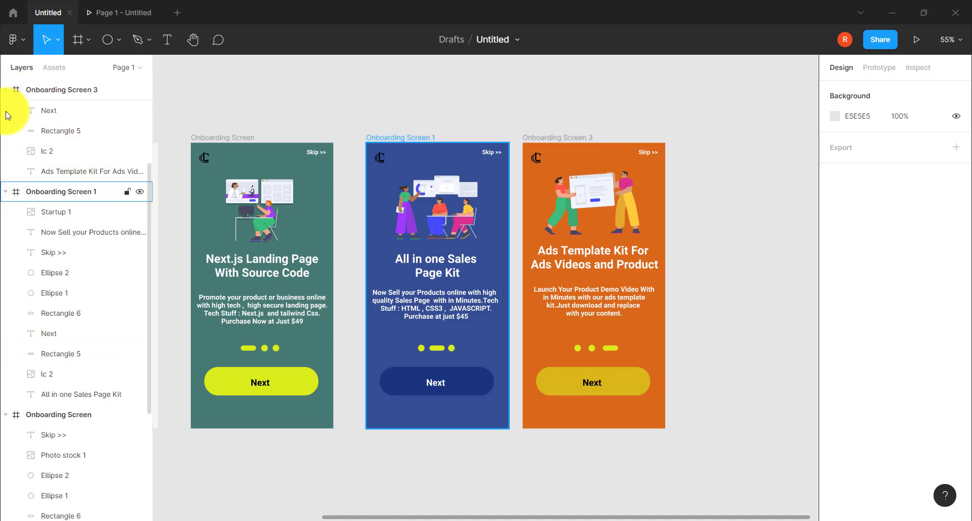
click(6, 90)
click(5, 110)
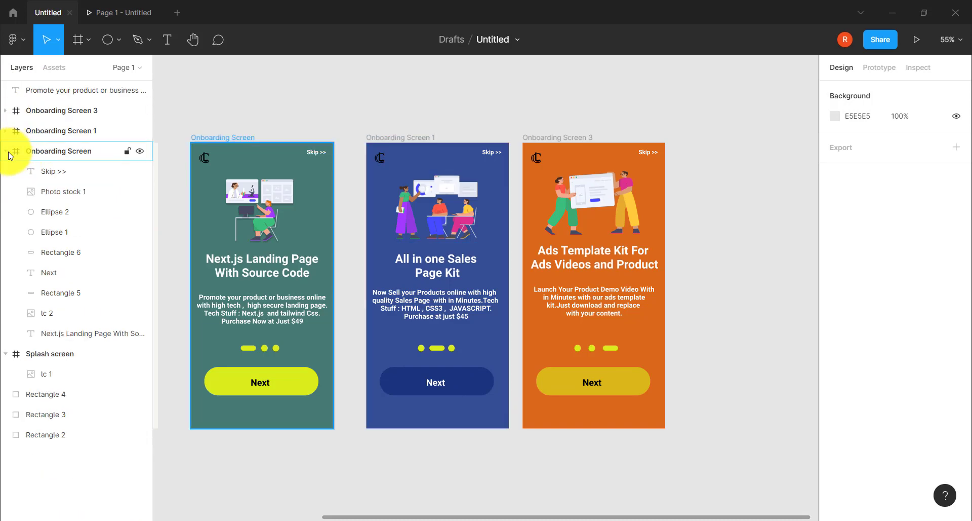
click(6, 151)
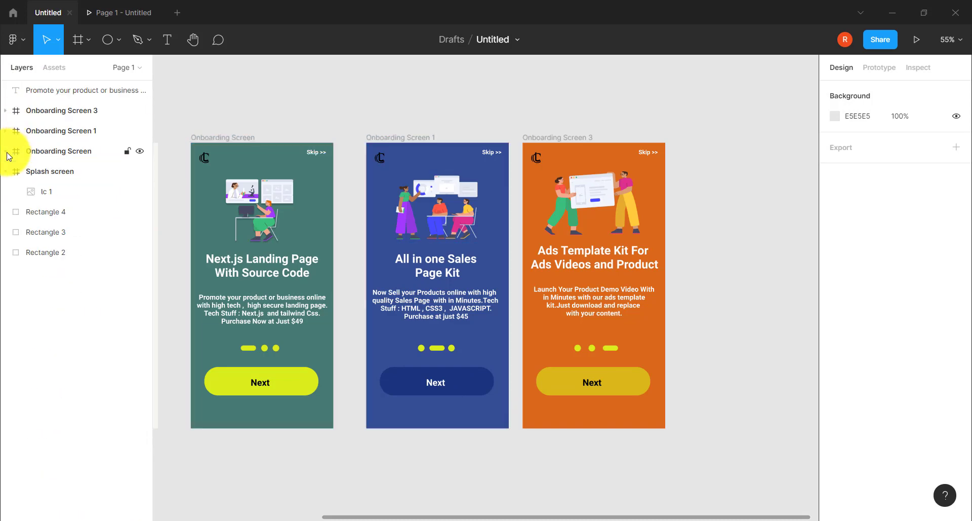
- Add a prototype link from the green Onboarding Screen frame to Onboarding Screen 1, navigating on tap
click(109, 150)
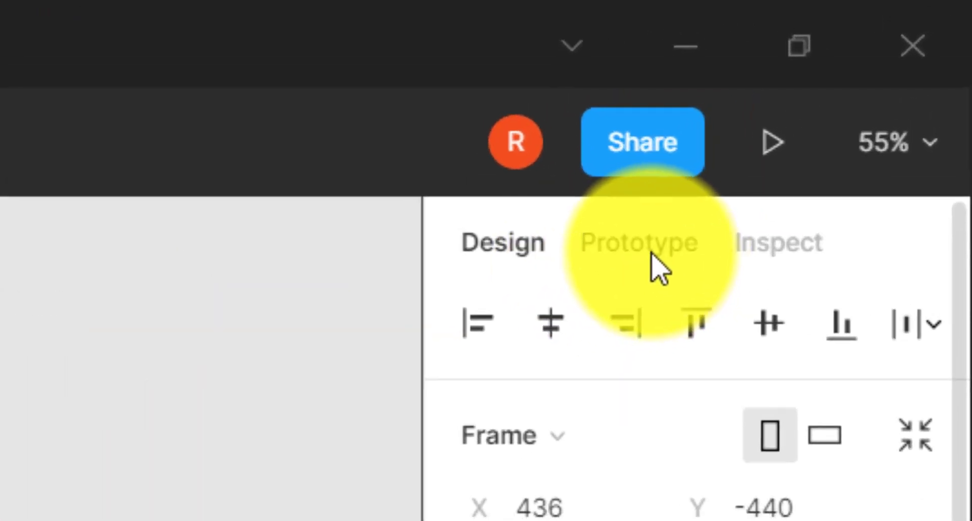
click(881, 70)
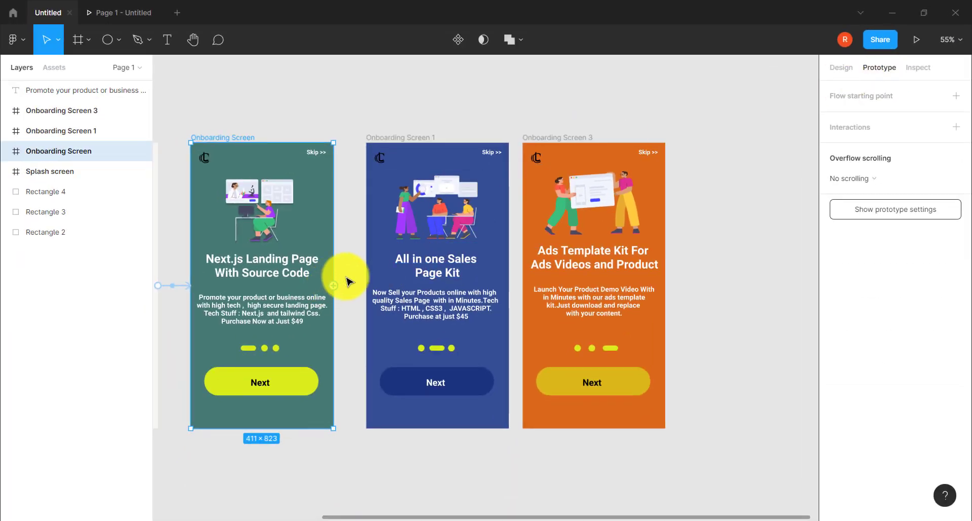
drag(368, 256, 371, 255)
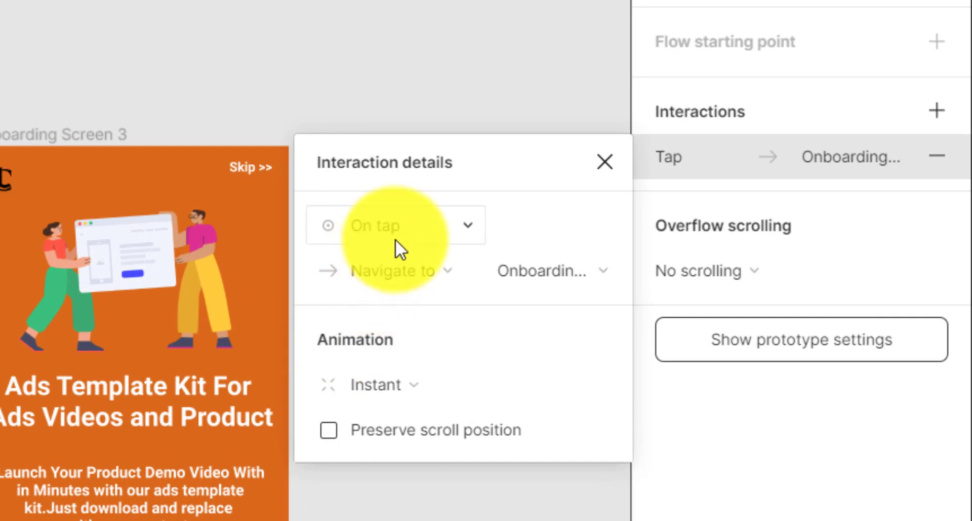
click(441, 387)
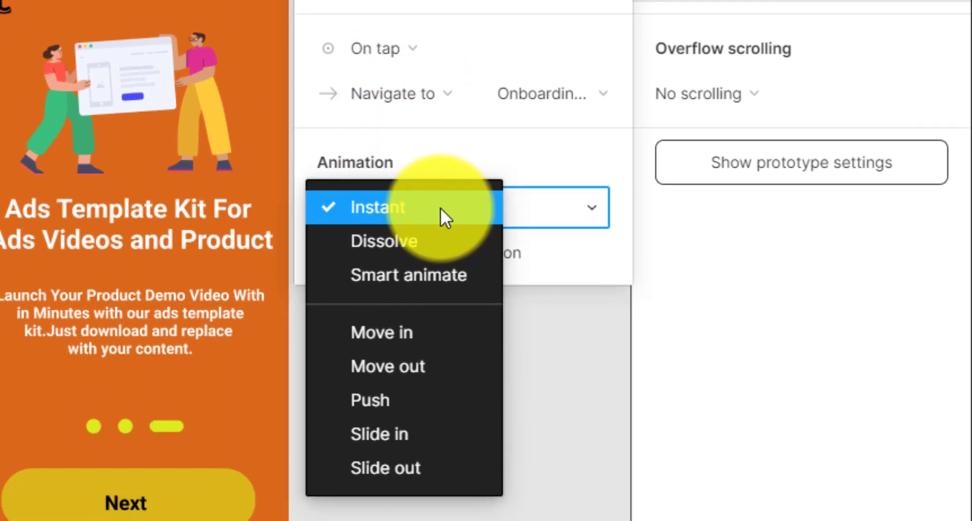
click(440, 205)
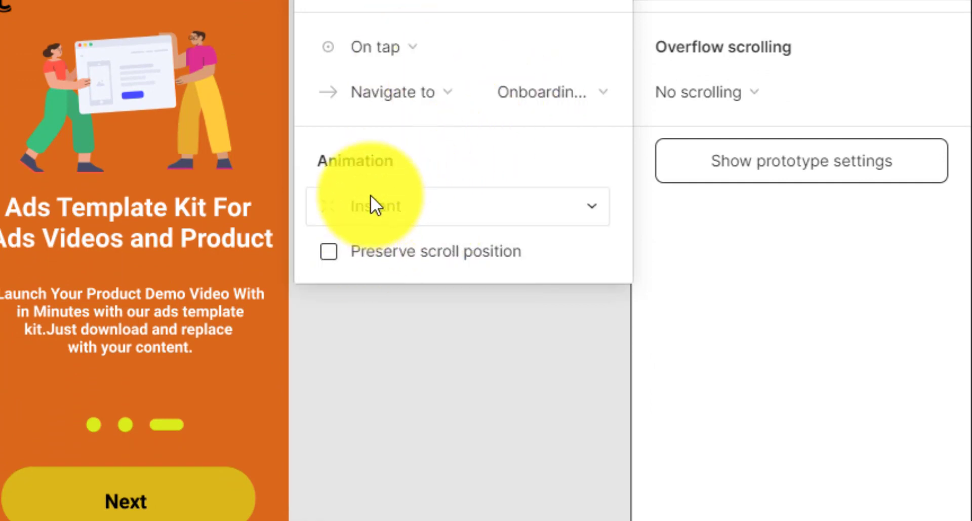
click(372, 52)
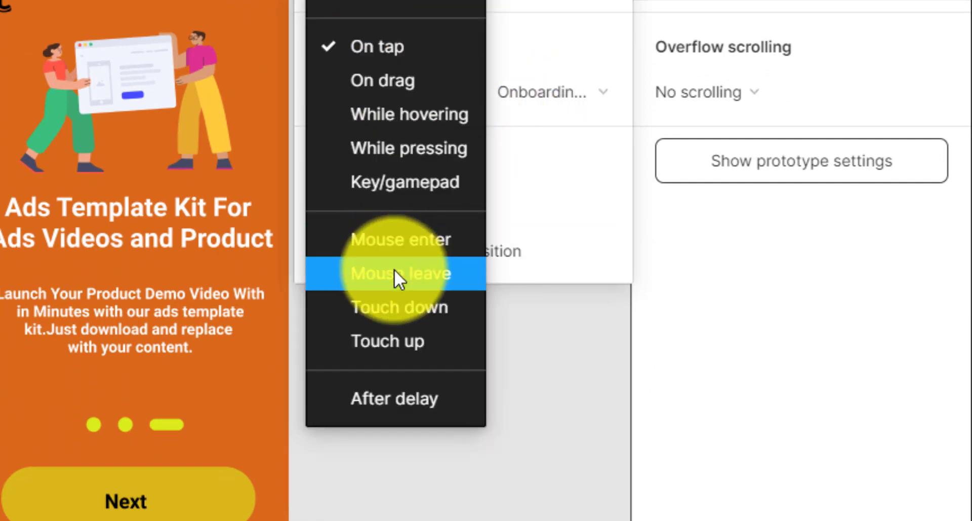
click(392, 53)
- Set the green screen's link animation to Smart animate with Ease in and out easing
click(391, 203)
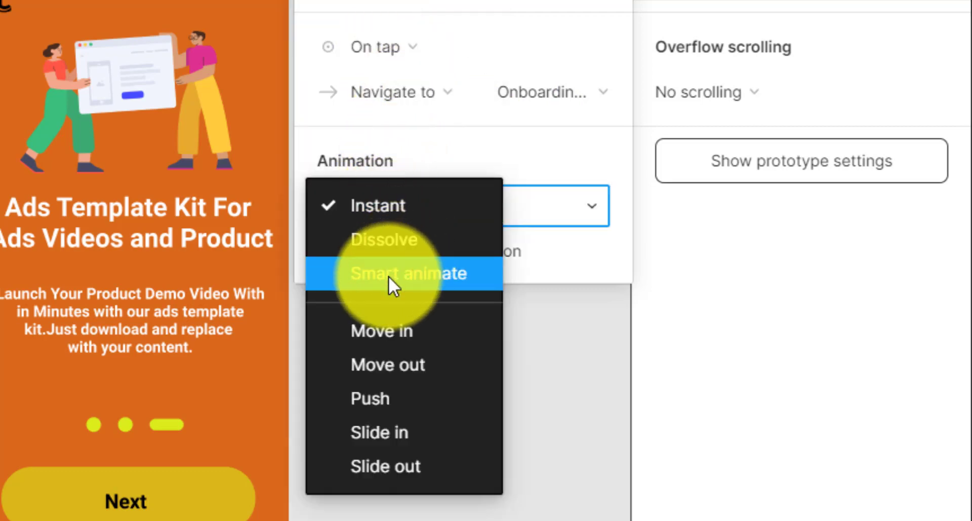
click(432, 269)
click(404, 256)
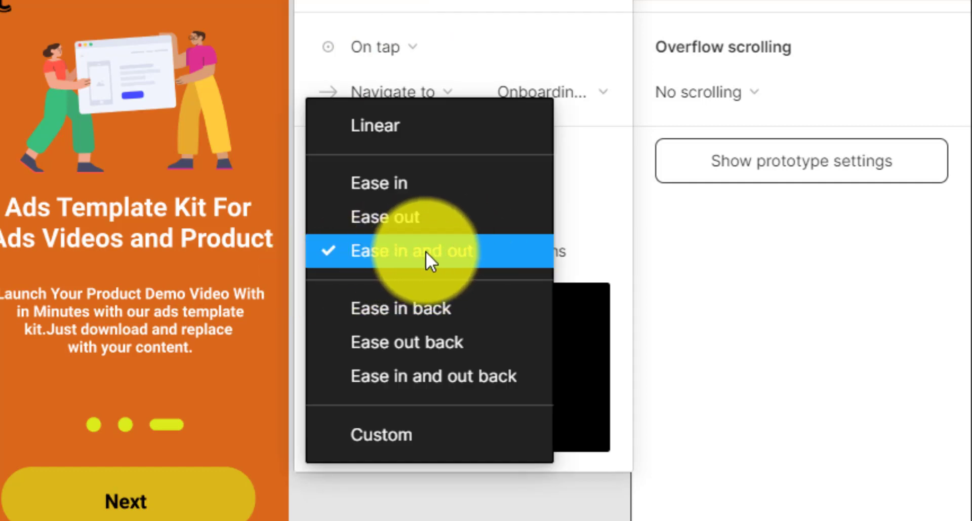
click(409, 255)
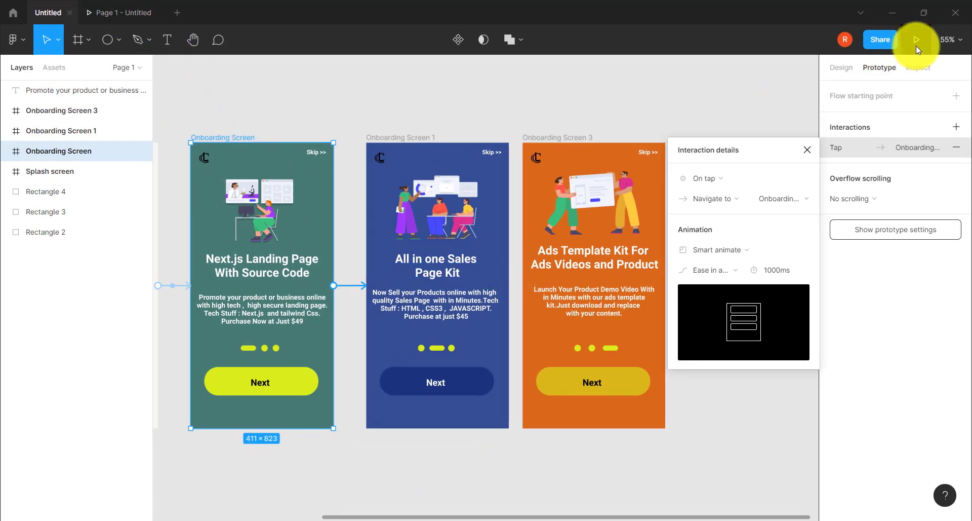
- Play the prototype preview from the previous screen through to the blue onboarding screen, and return to the design file
click(125, 12)
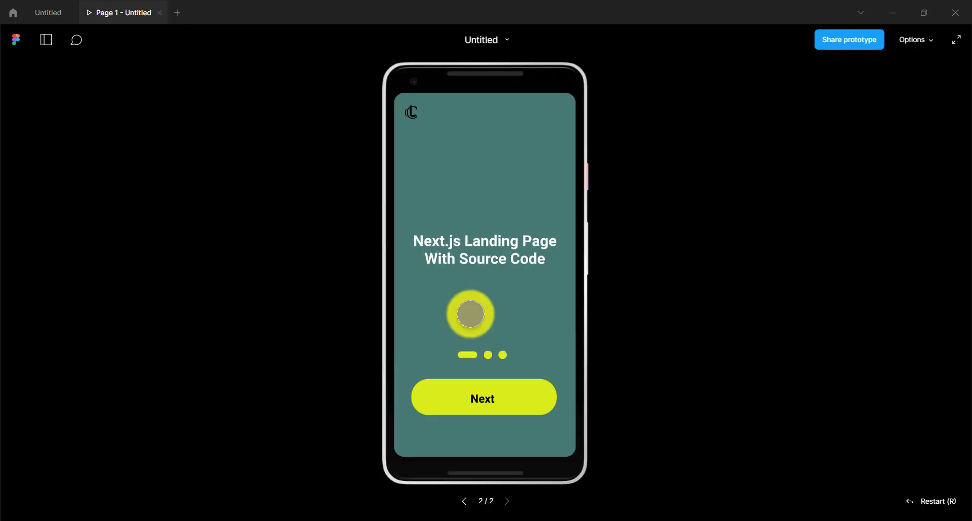
click(463, 500)
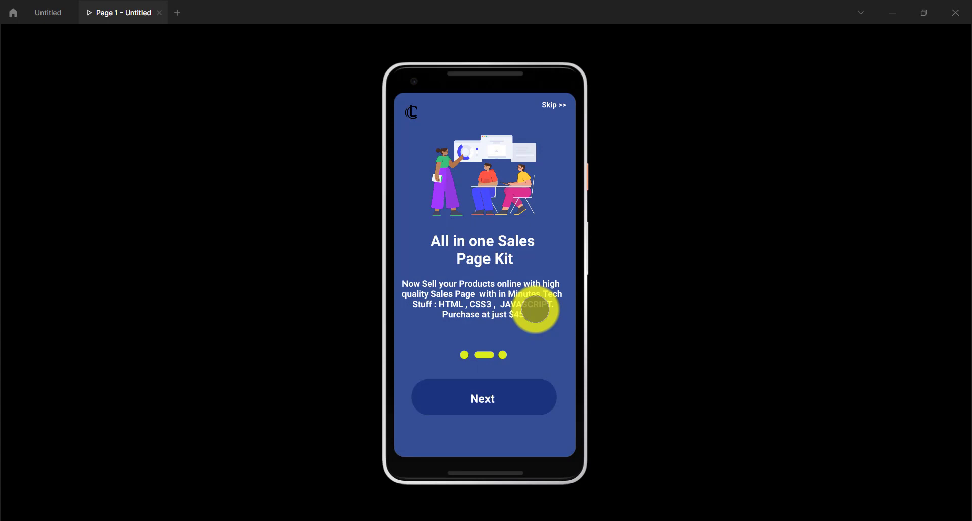
click(44, 15)
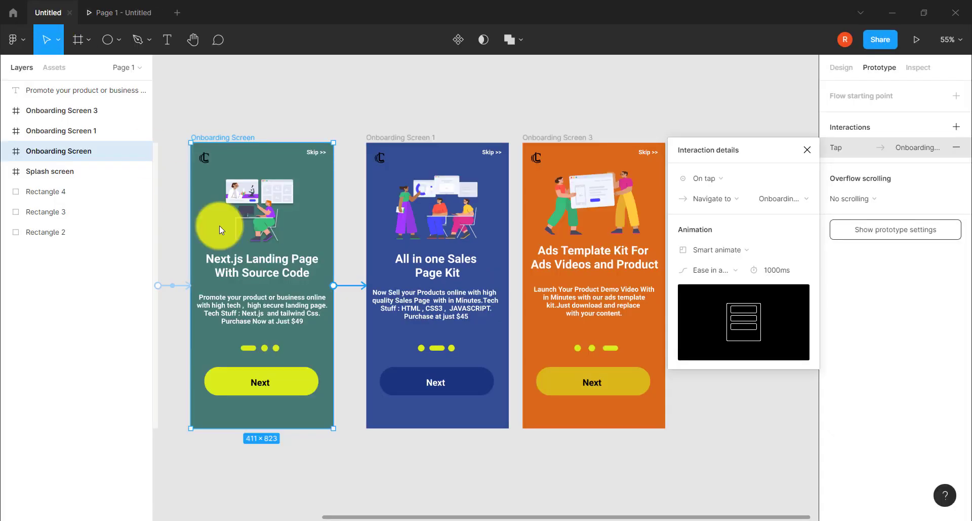
- Move the "Promote your product or business" text layer into the green Onboarding Screen frame and collapse that frame's layers
click(279, 320)
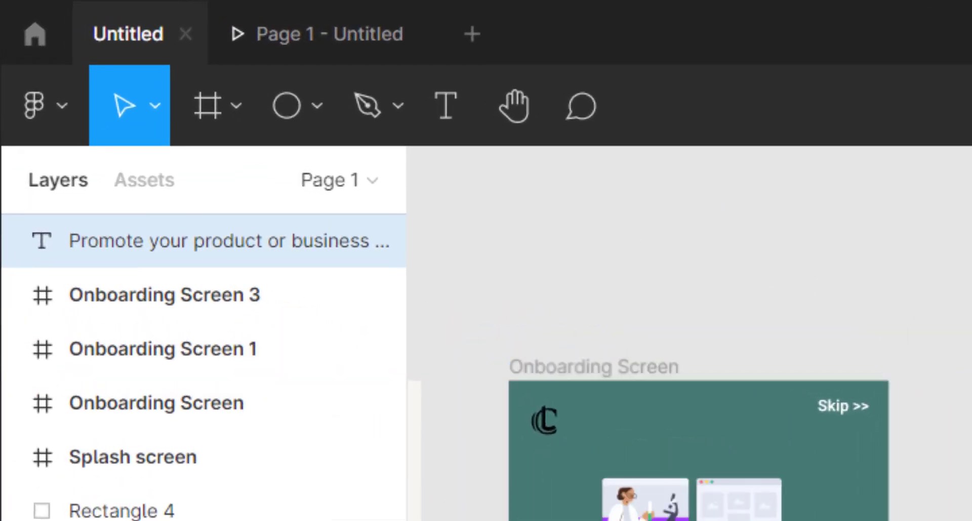
key(Escape)
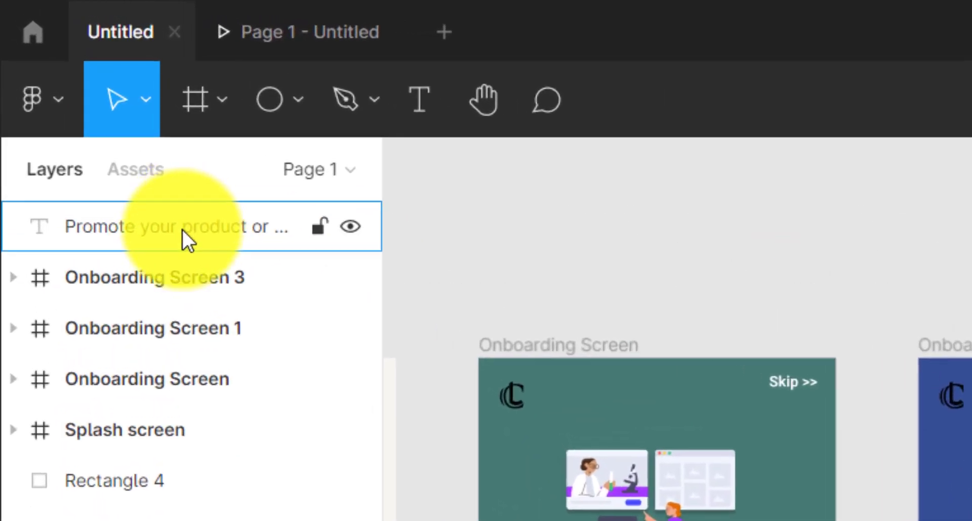
drag(100, 128, 98, 190)
drag(183, 356, 182, 383)
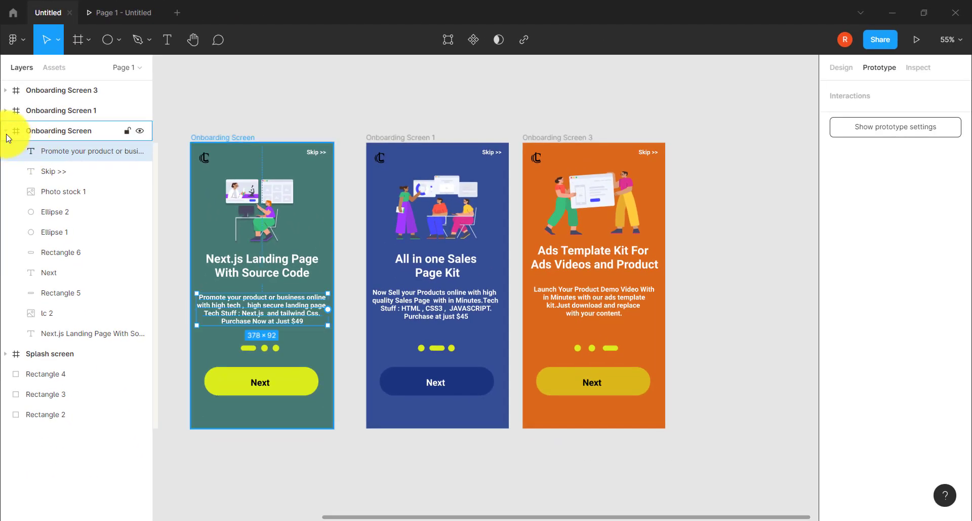
click(6, 130)
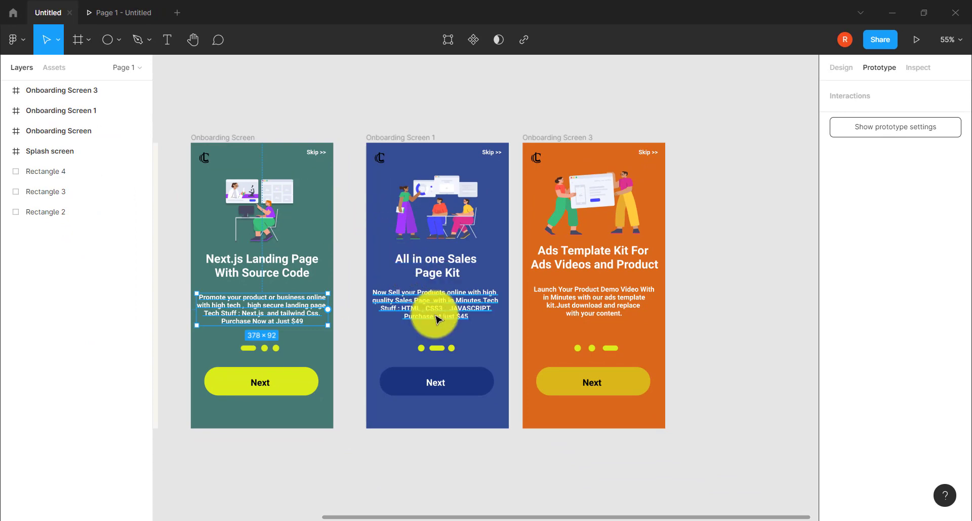
- Link Onboarding Screen 1 to Onboarding Screen 3 on tap, using Smart animate with Ease in and out easing
scroll(436, 316, up, 2)
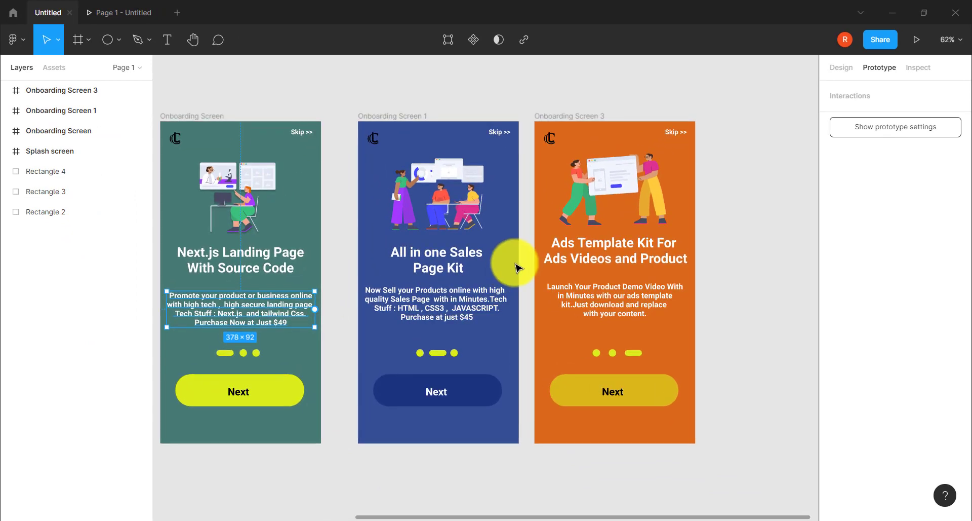
click(521, 267)
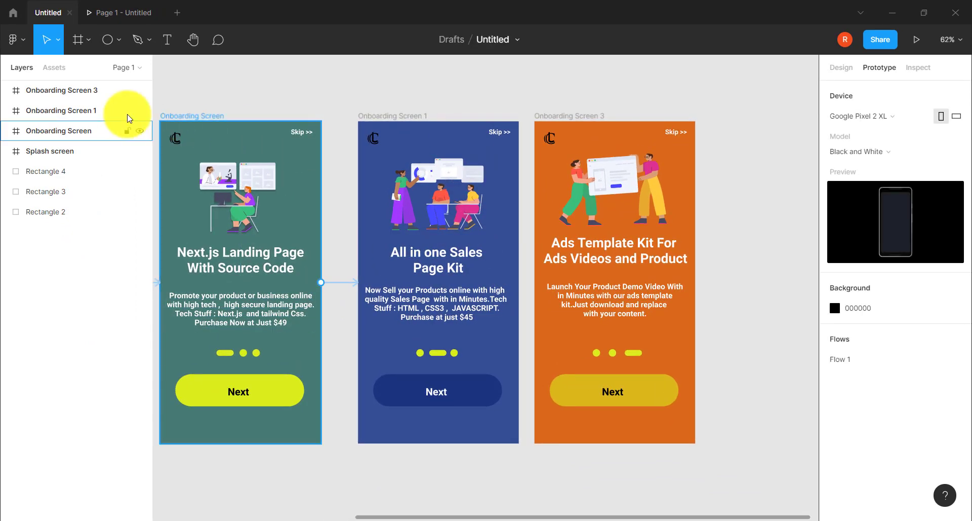
click(96, 113)
drag(519, 282, 542, 266)
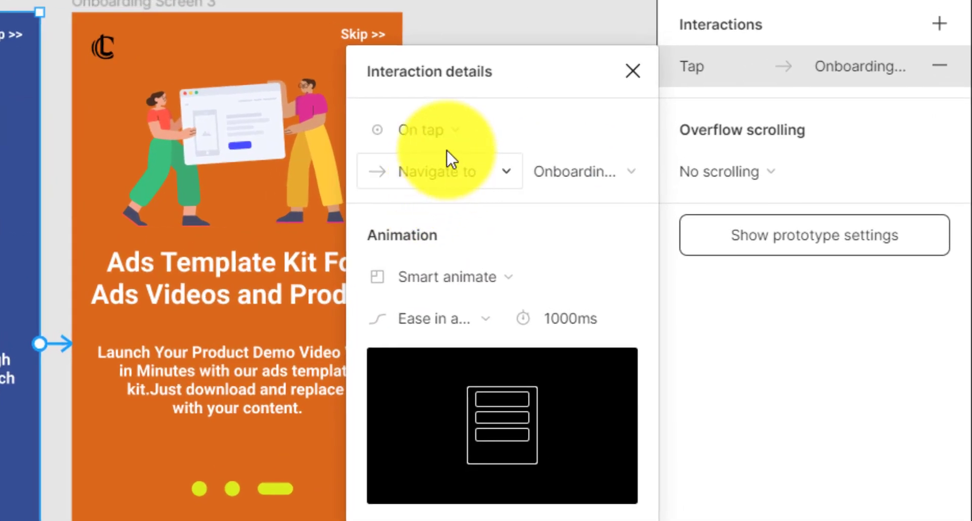
click(486, 279)
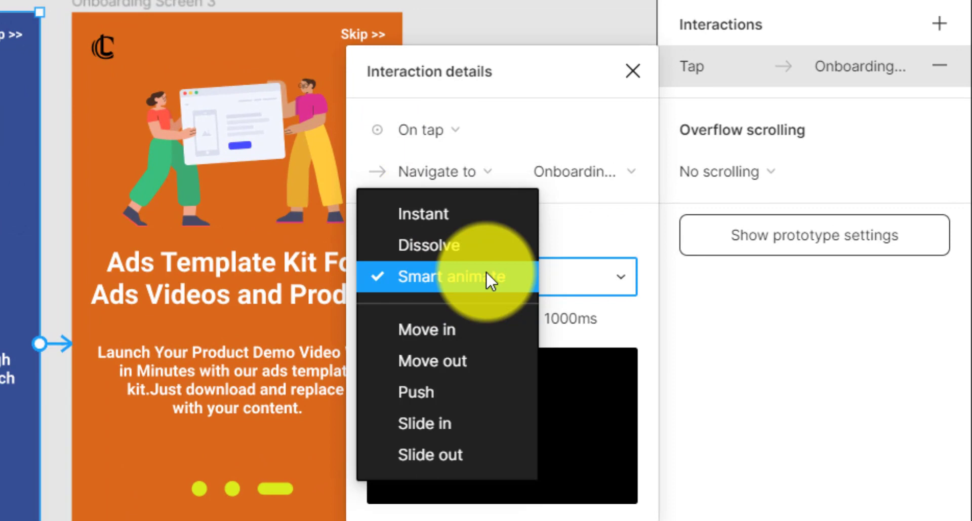
click(486, 276)
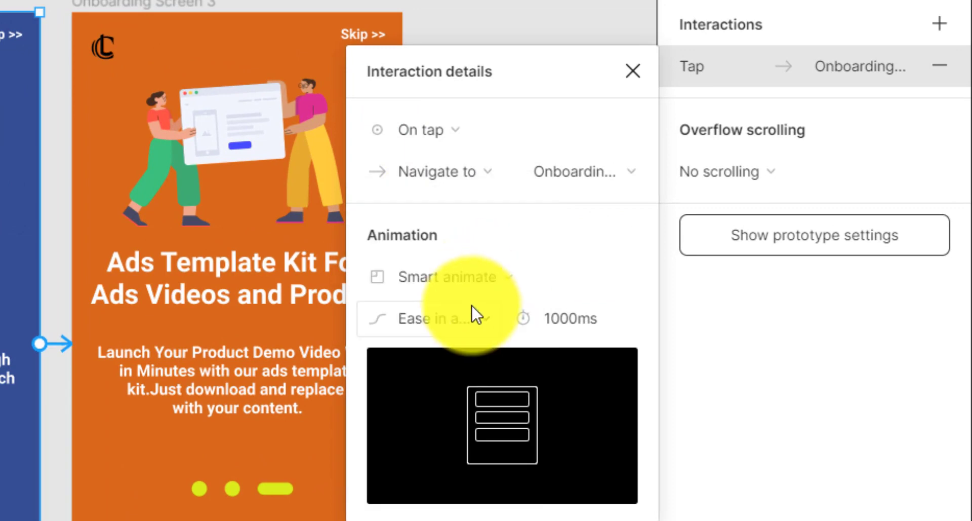
click(473, 319)
click(490, 319)
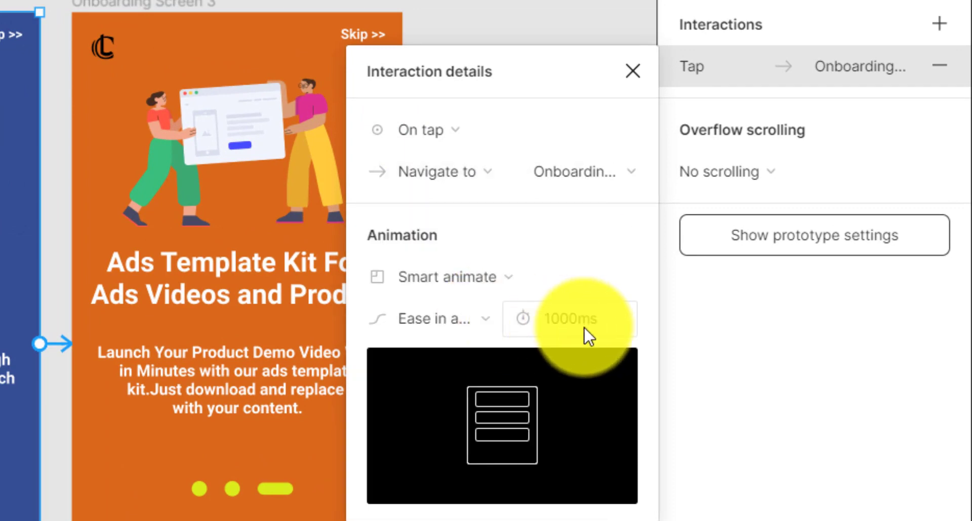
click(633, 71)
- Add a Google Pixel 2 XL frame named "Home PAge" beside the orange Onboarding Screen 3
scroll(722, 243, down, 2)
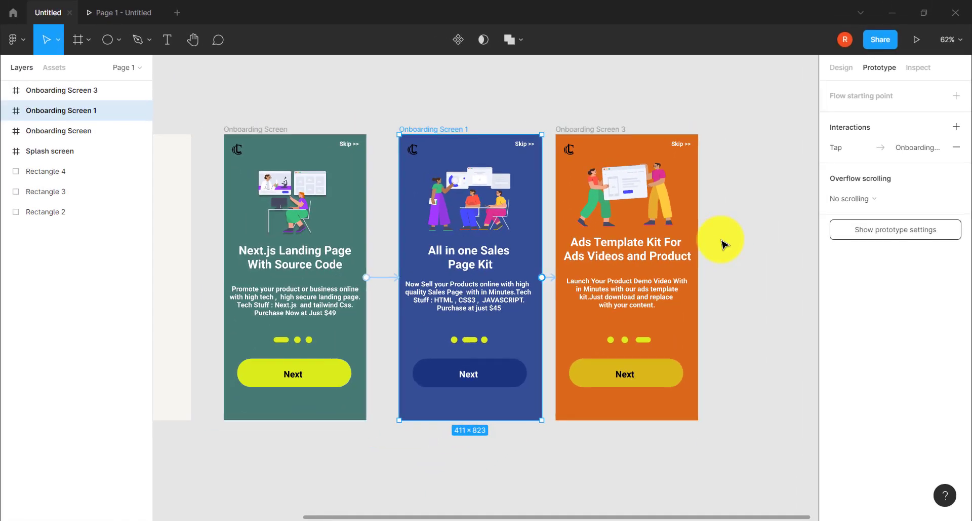
click(87, 44)
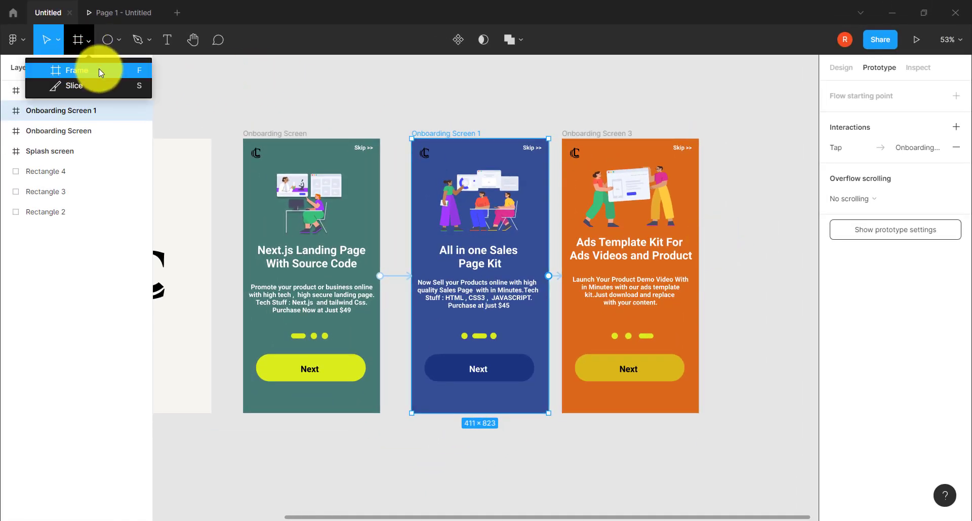
click(121, 71)
scroll(666, 288, right, 4)
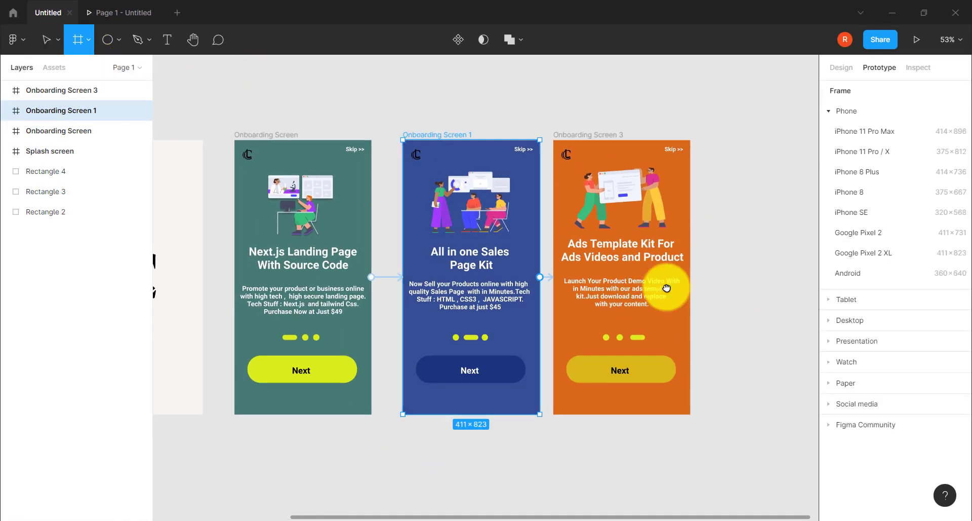
click(836, 255)
drag(673, 253, 681, 228)
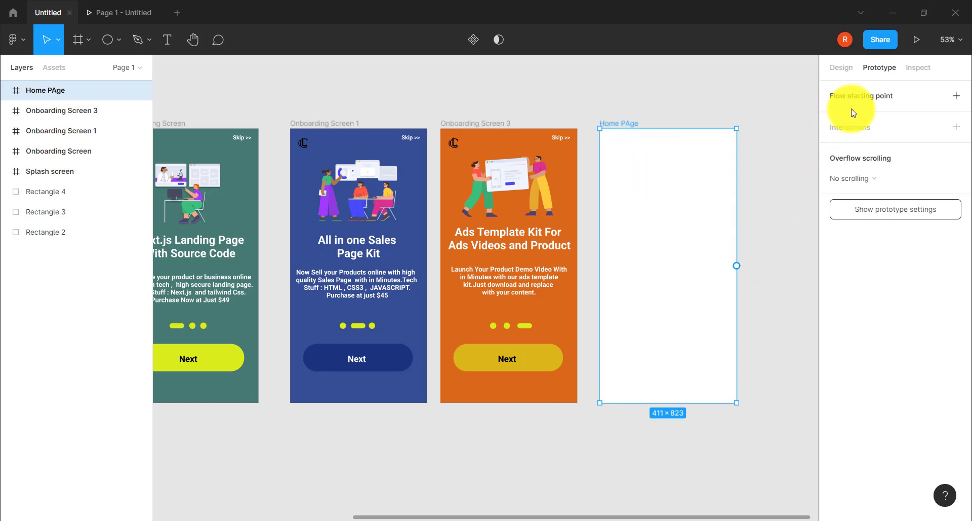
- Fill the Home PAge frame with the red C21414
click(842, 68)
click(835, 366)
drag(718, 324, 804, 245)
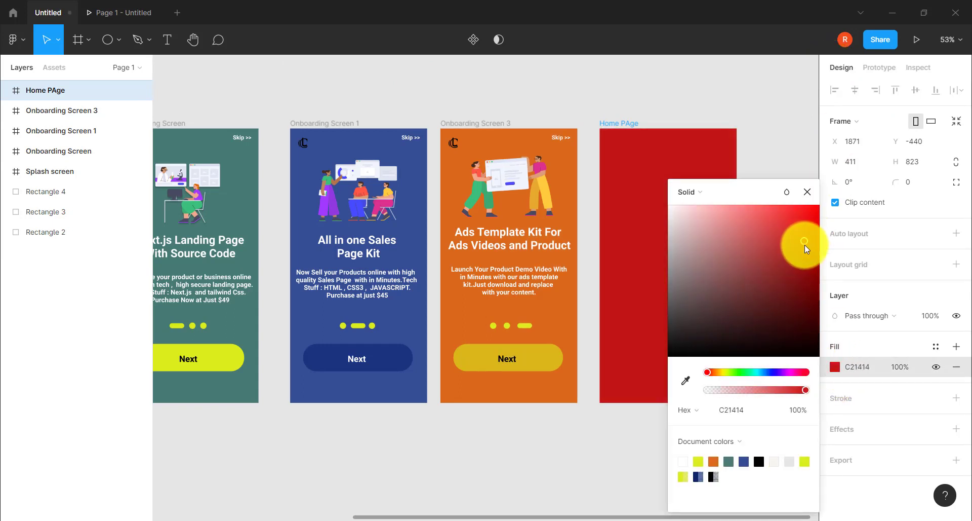
click(764, 119)
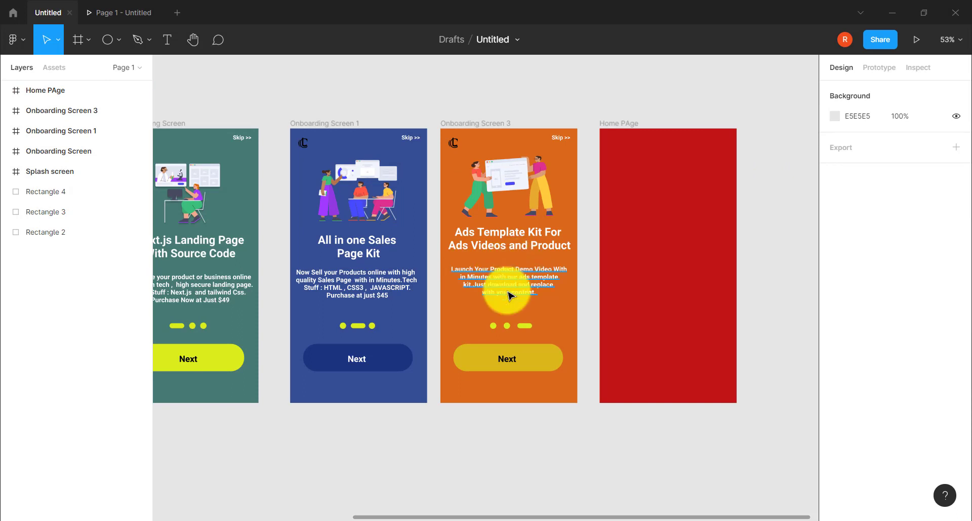
- Link Onboarding Screen 3 to the Home PAge frame, navigating on tap with Smart animate
click(69, 110)
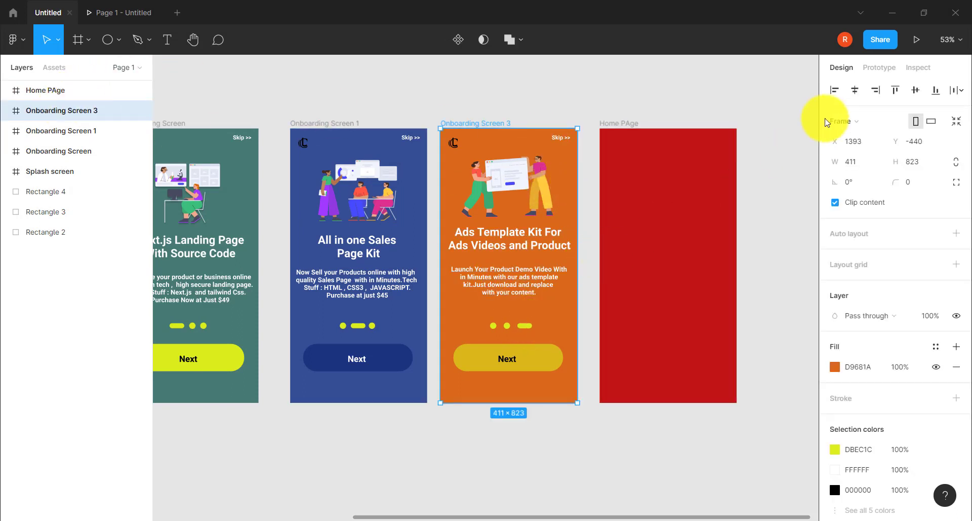
click(879, 68)
drag(577, 265, 608, 226)
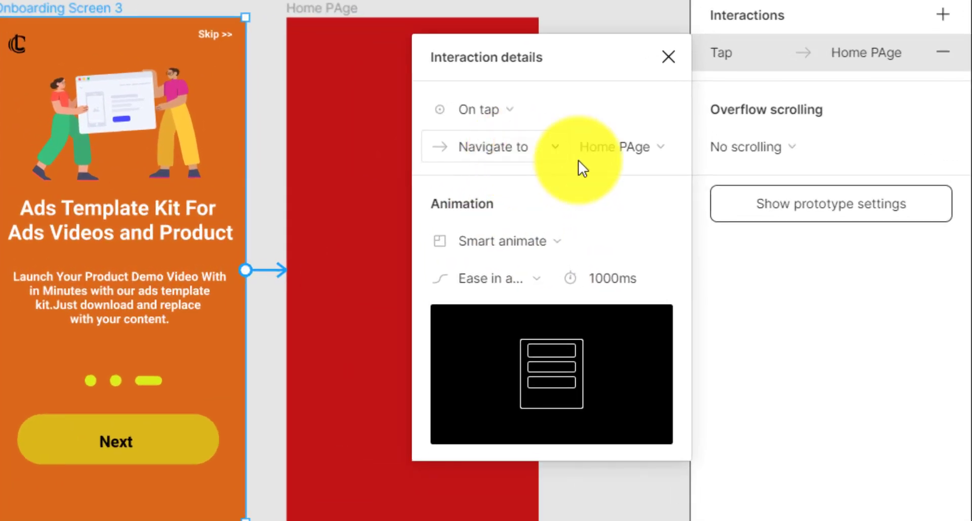
click(592, 136)
click(513, 117)
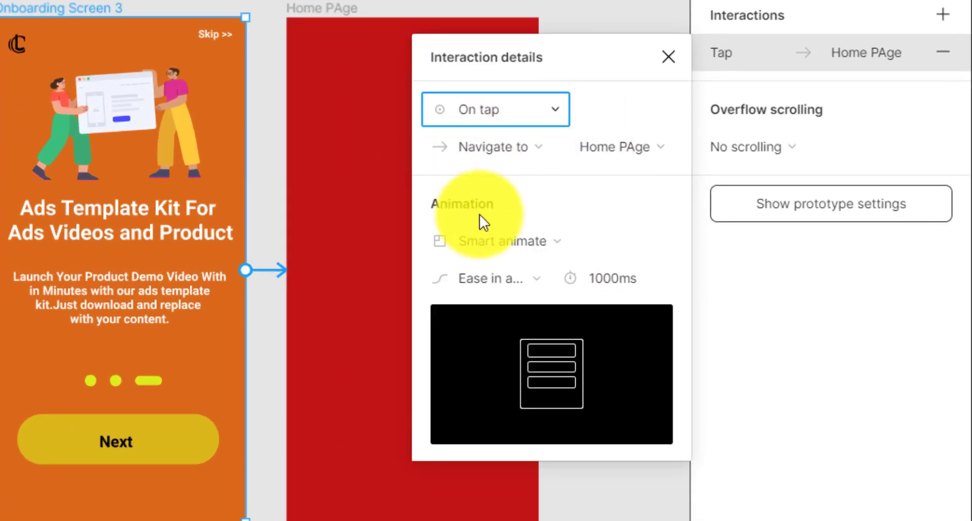
- Preview the prototype, step back to the green onboarding screen, and advance through the screens to the red home page
click(668, 56)
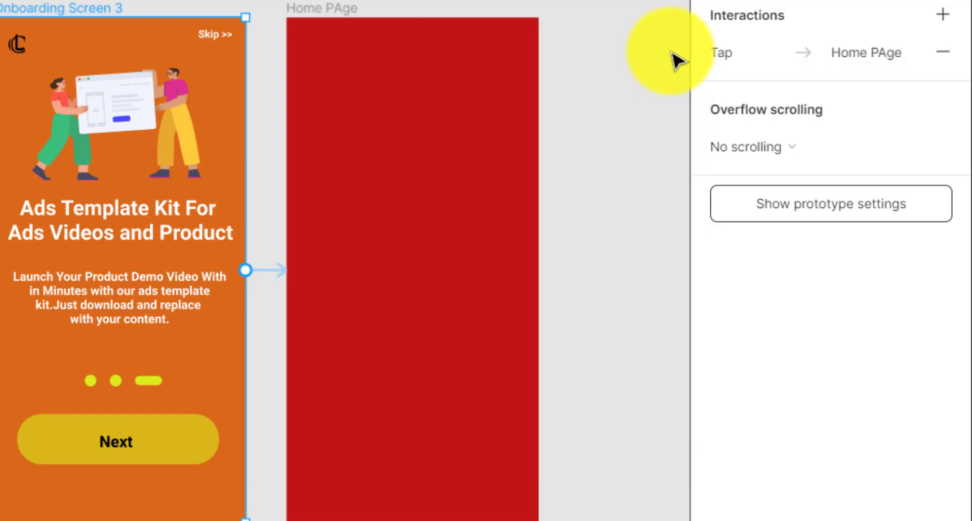
key(ctrl+alt+Return)
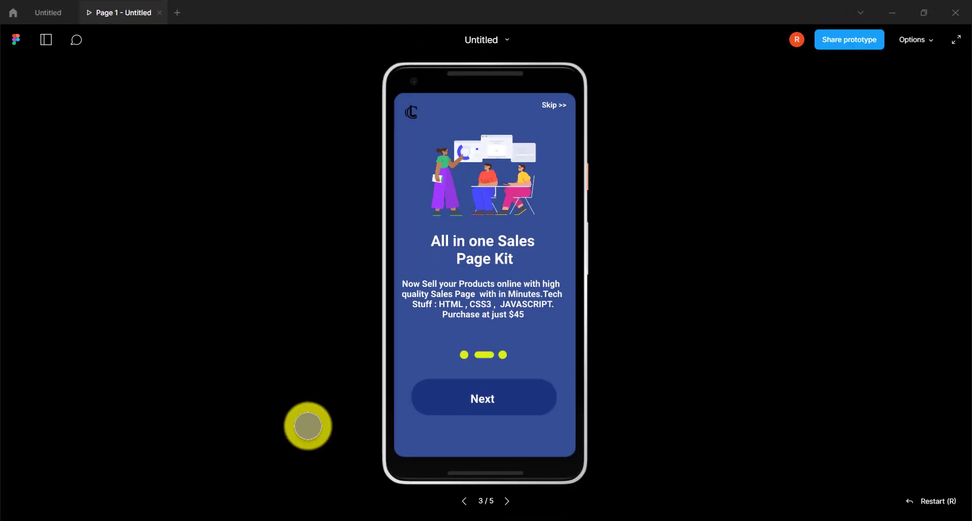
click(464, 501)
click(464, 500)
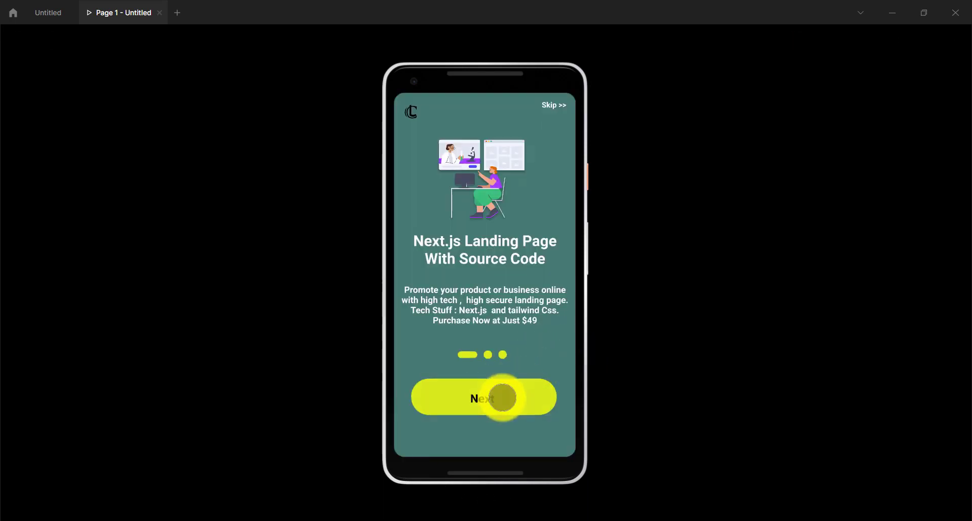
click(502, 397)
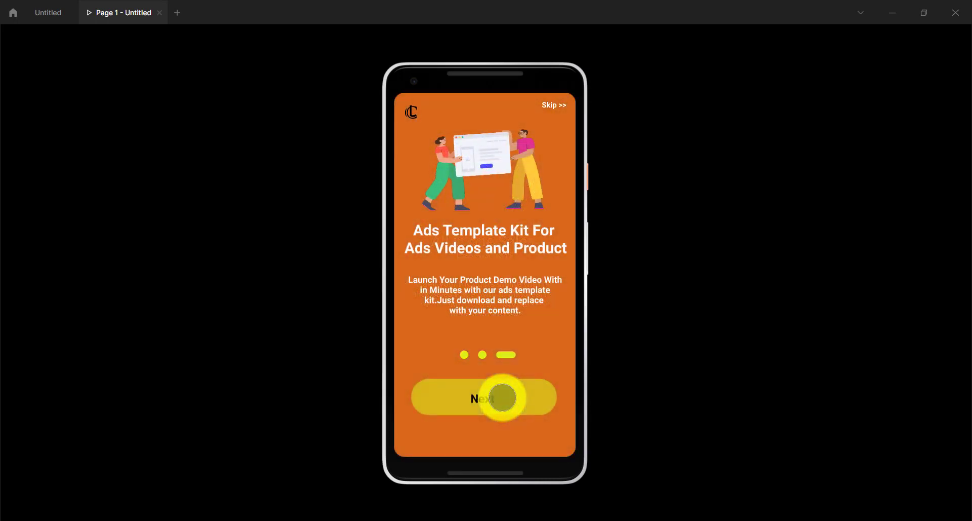
click(502, 398)
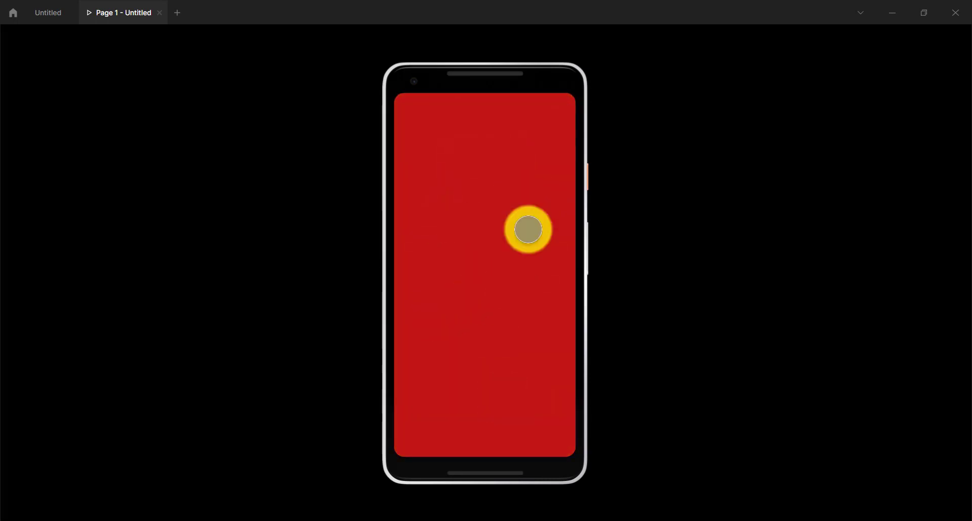
click(47, 14)
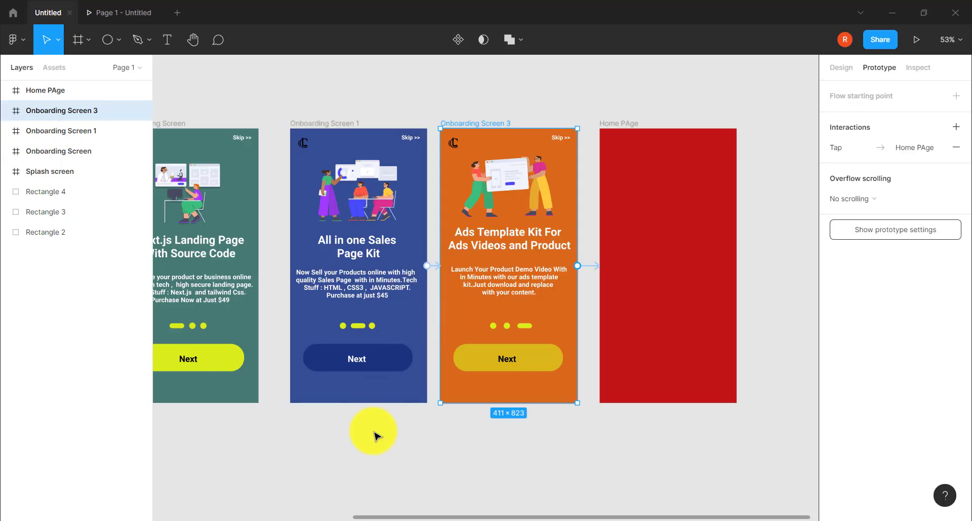
- Link the "Skip >>" text on the green Onboarding Screen to Home PAge, navigating on tap with Smart animate
click(375, 436)
scroll(363, 427, left, 5)
scroll(412, 358, up, 2)
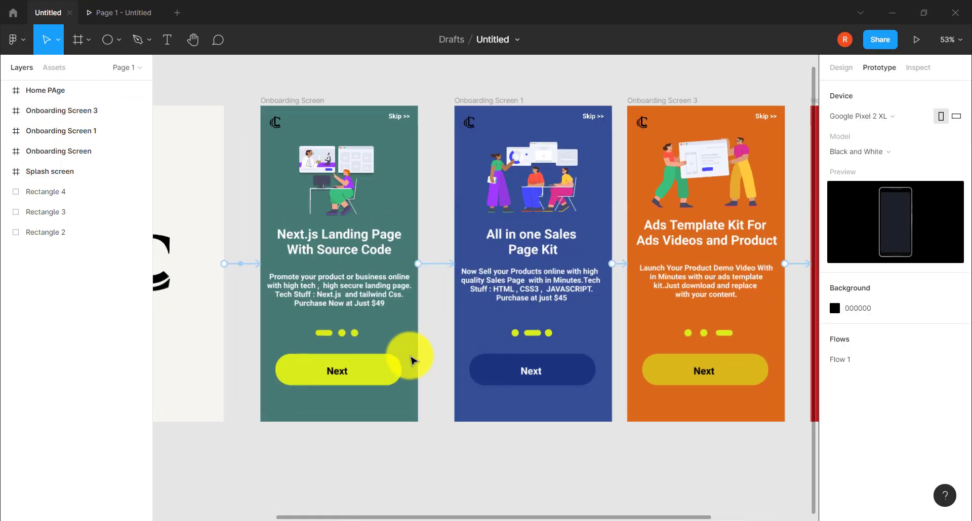
scroll(412, 361, up, 2)
drag(657, 208, 482, 262)
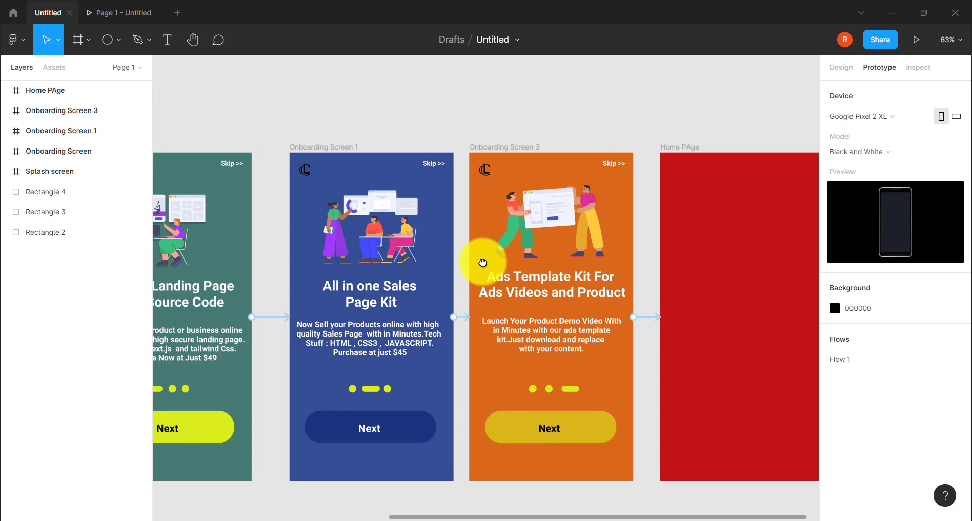
click(236, 169)
drag(417, 76, 669, 205)
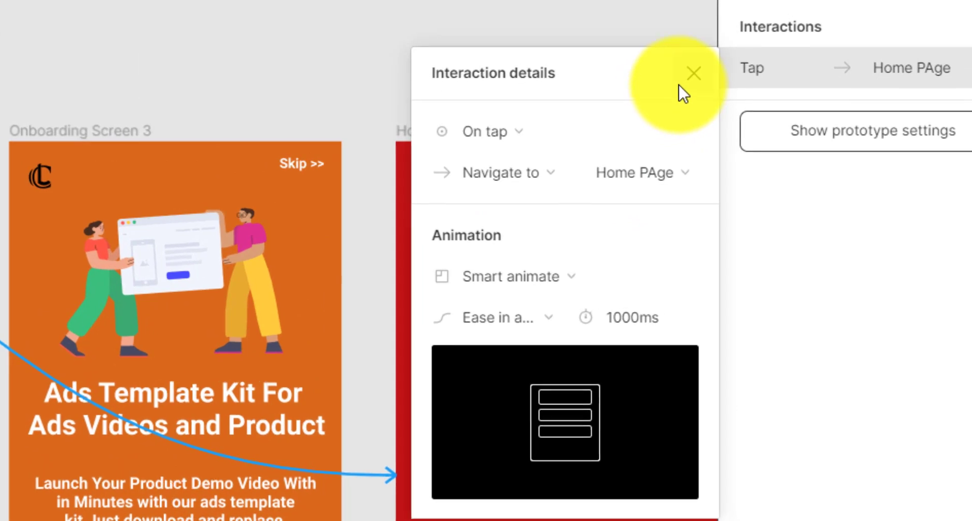
click(694, 73)
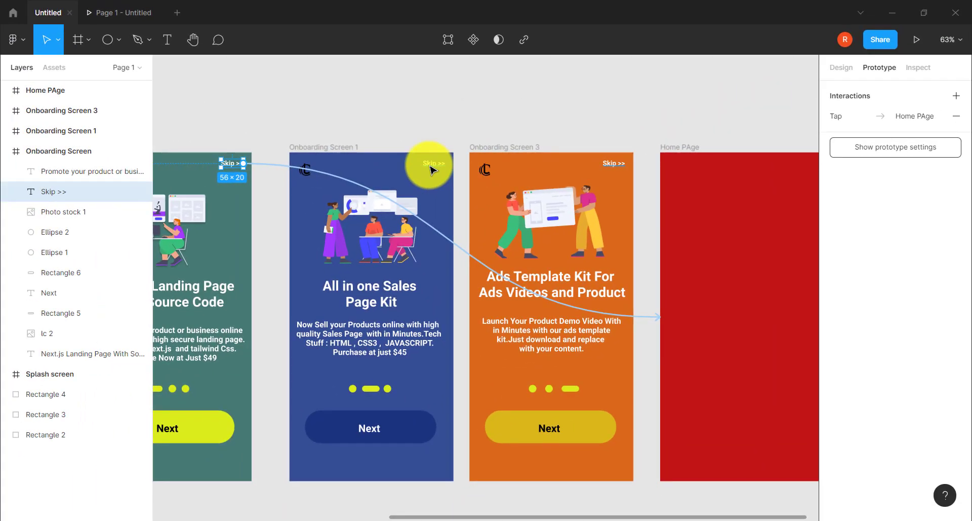
- Link the "Skip >>" texts on Onboarding Screen 1 and Onboarding Screen 3 to the Home PAge frame on tap
click(430, 163)
drag(445, 163, 669, 229)
click(807, 120)
click(627, 166)
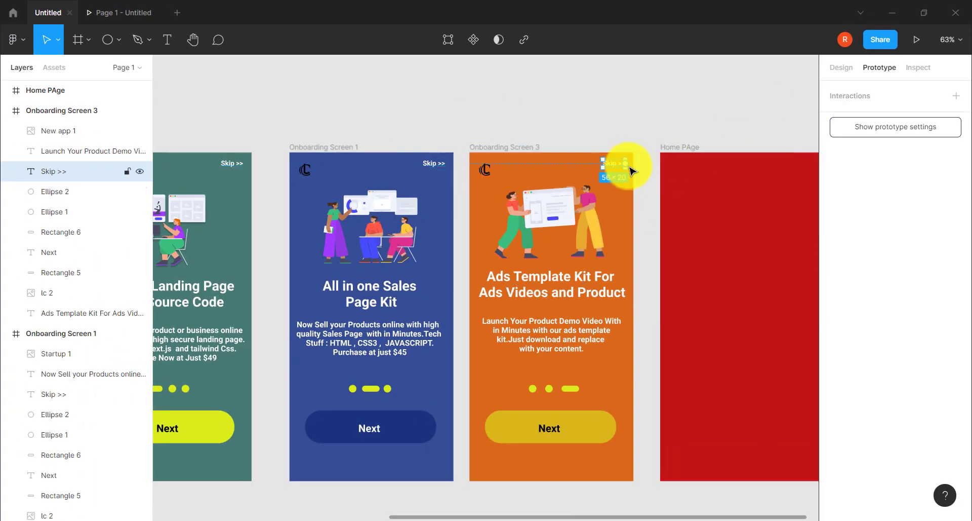
drag(626, 163, 678, 225)
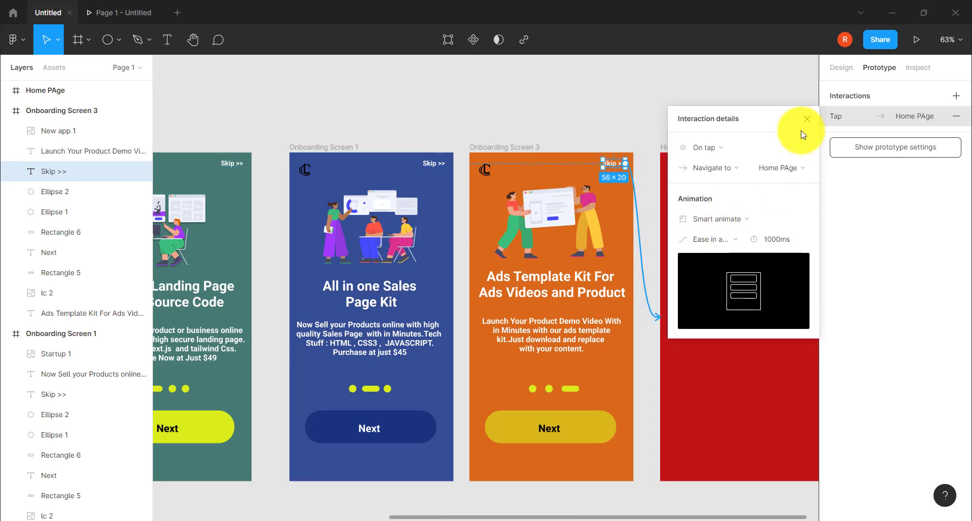